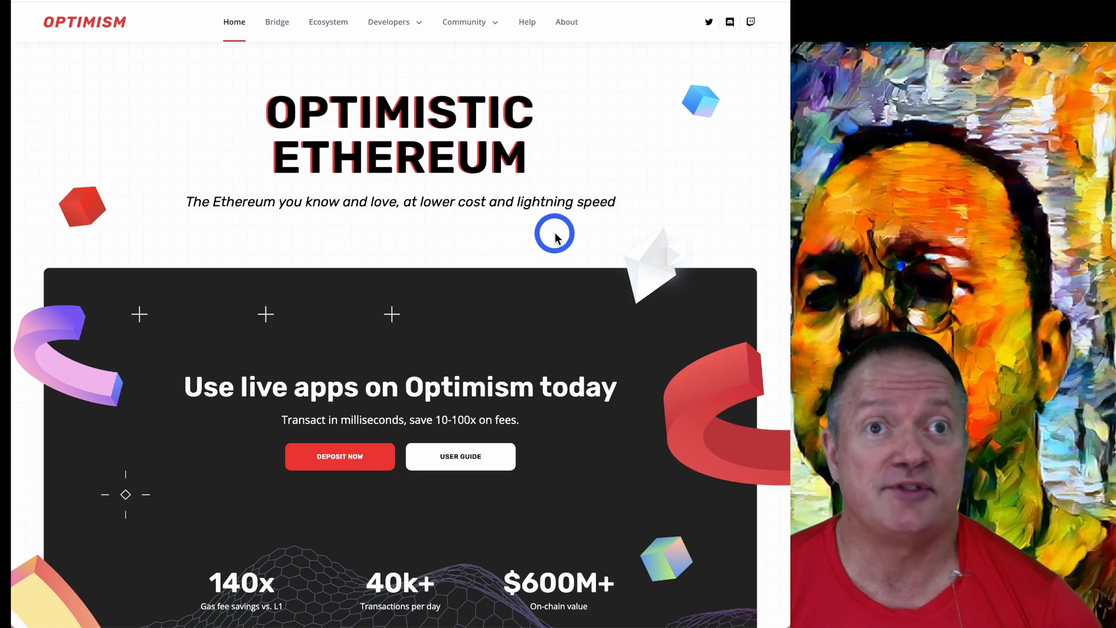
Open the DefiLlama dashboard in a new browser tab
{"action": "scroll", "coordinate": [539, 245], "scroll_direction": "down", "scroll_amount": 1}
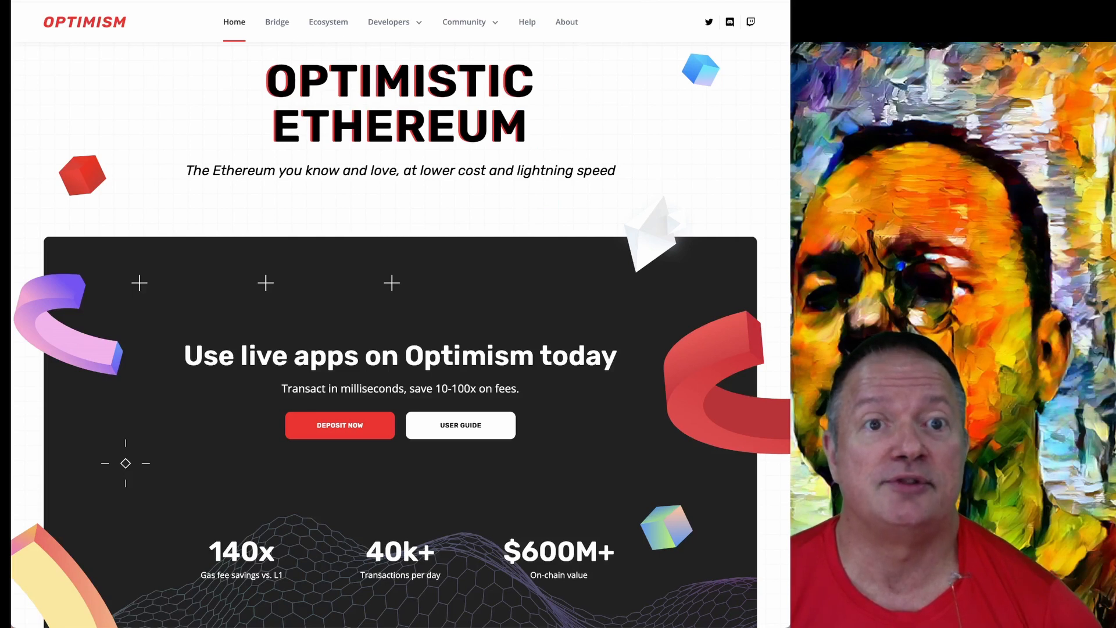
{"action": "key", "text": "ctrl+t"}
{"action": "type", "text": "def"}
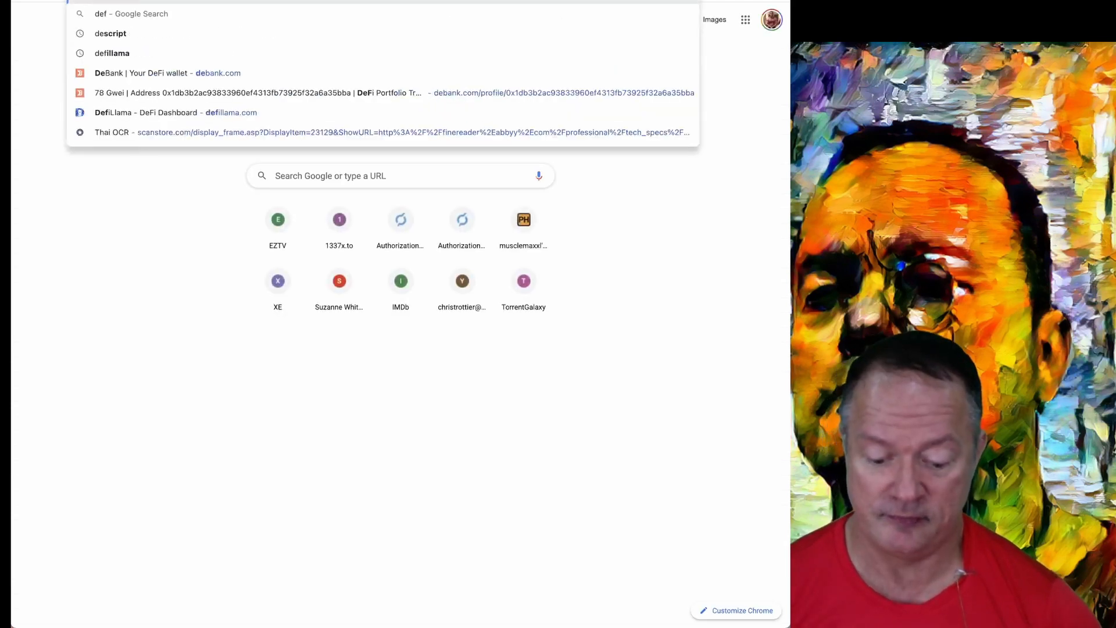
{"action": "type", "text": "i"}
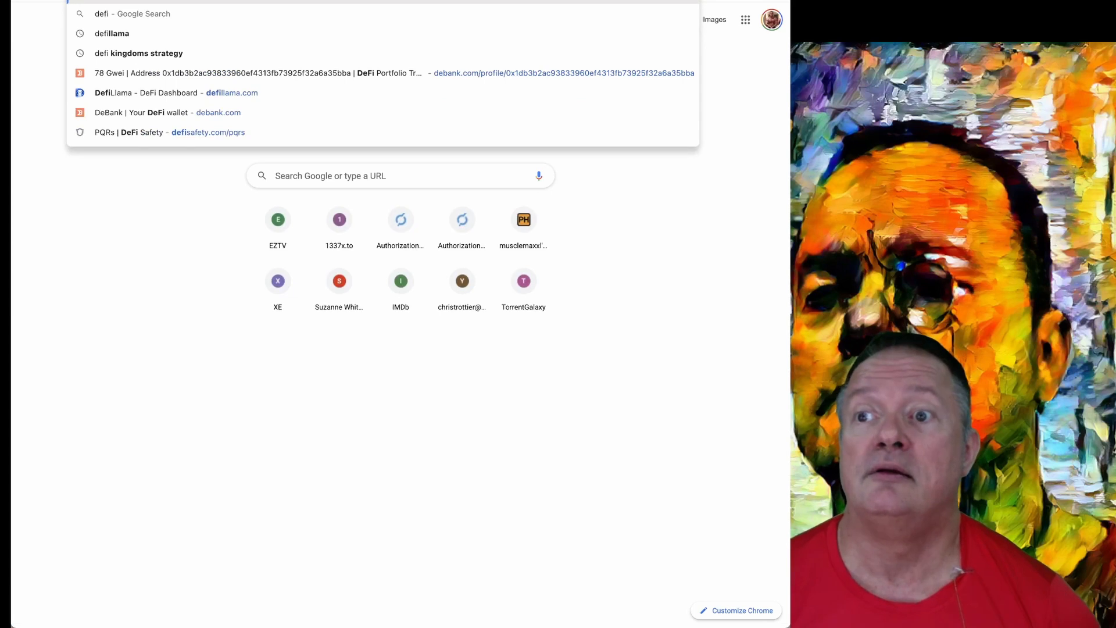
{"action": "type", "text": "l"}
{"action": "key", "text": "Return"}
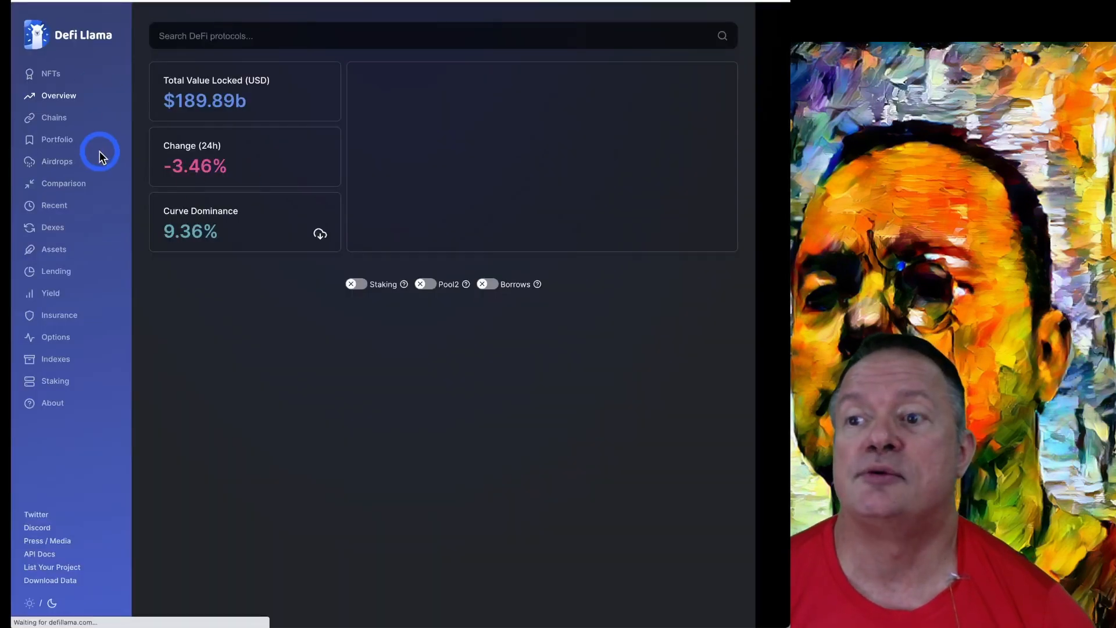
Open DefiLlama's Chains overview and expand the Ethereum entry in the chain table to list its individual networks
{"action": "left_click", "coordinate": [54, 119]}
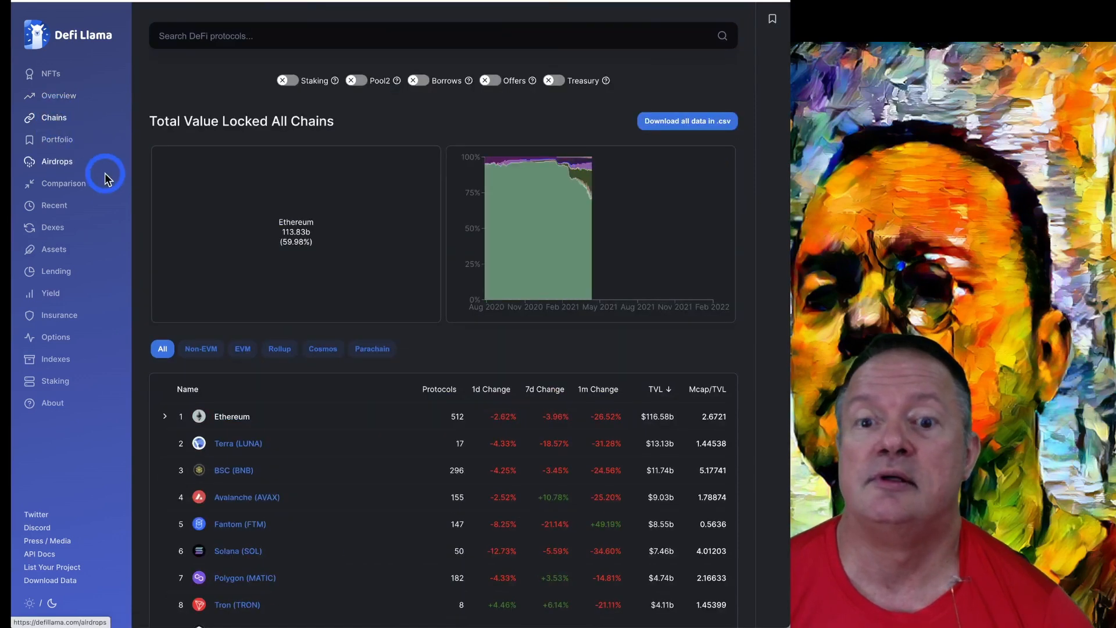
{"action": "scroll", "coordinate": [105, 172], "scroll_direction": "down", "scroll_amount": 3}
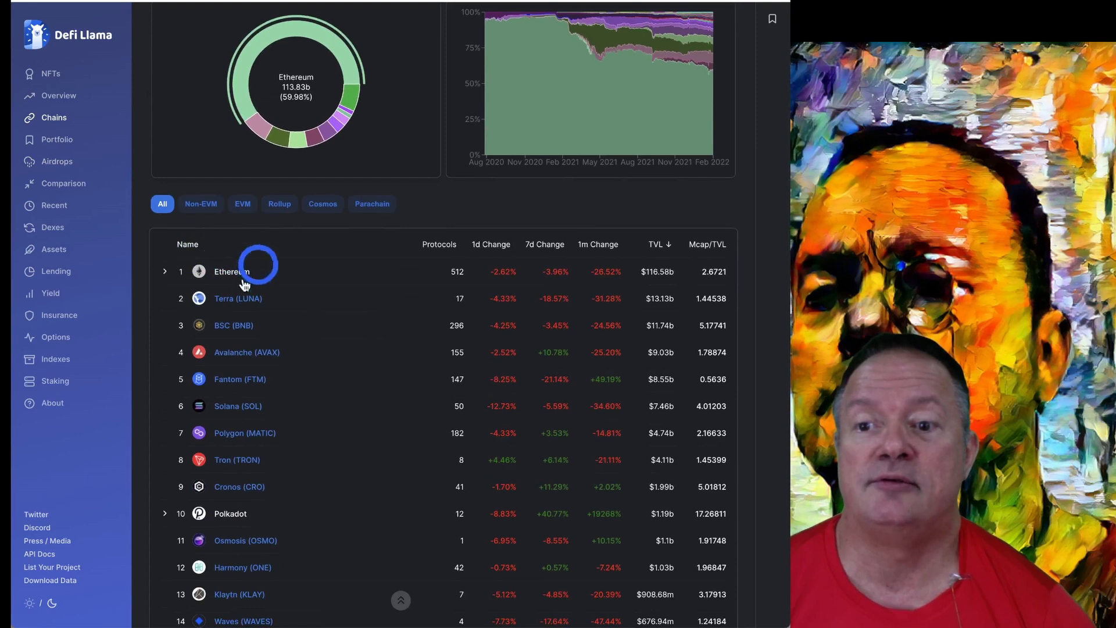
{"action": "left_click", "coordinate": [166, 273]}
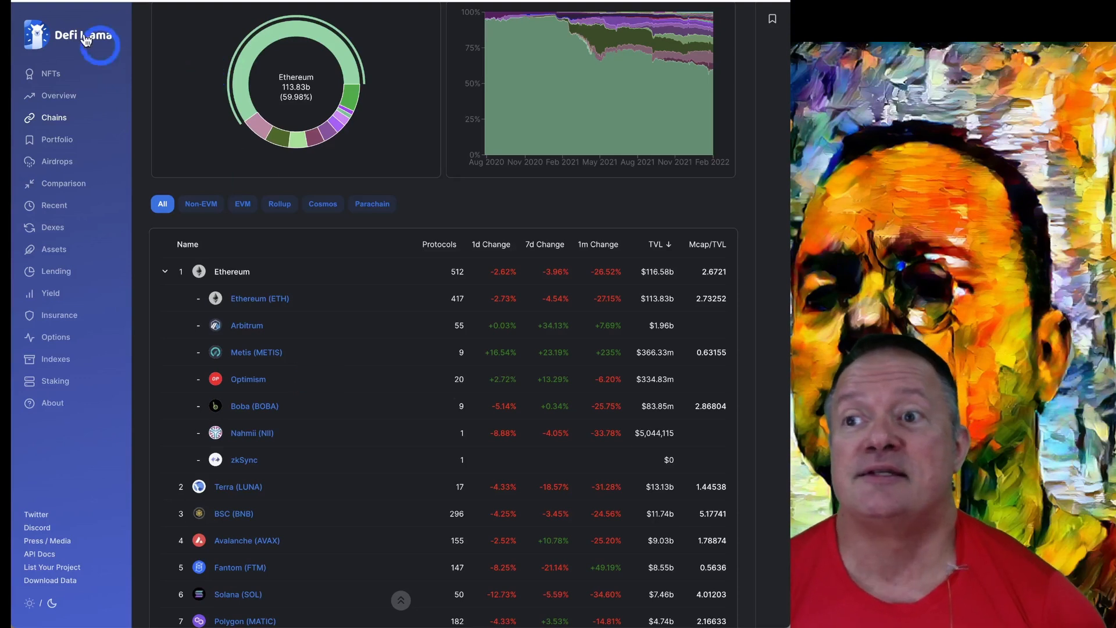
Return to the Optimism homepage and review its key statistics and every decentralized app card through dForce
{"action": "key", "text": "ctrl+Tab"}
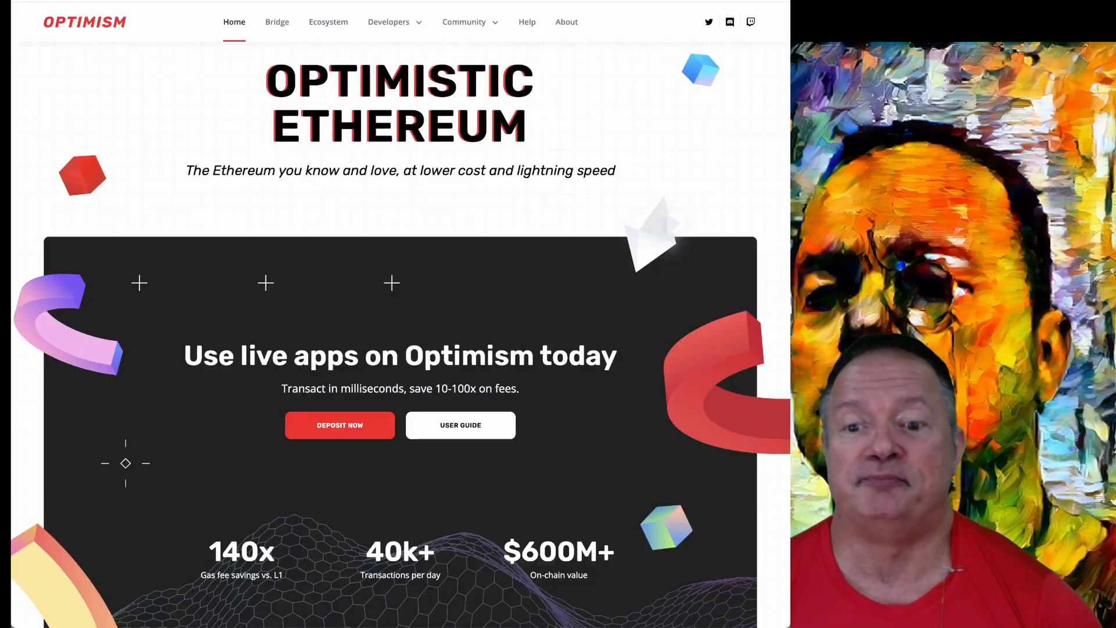
{"action": "scroll", "coordinate": [411, 441], "scroll_direction": "down", "scroll_amount": 5}
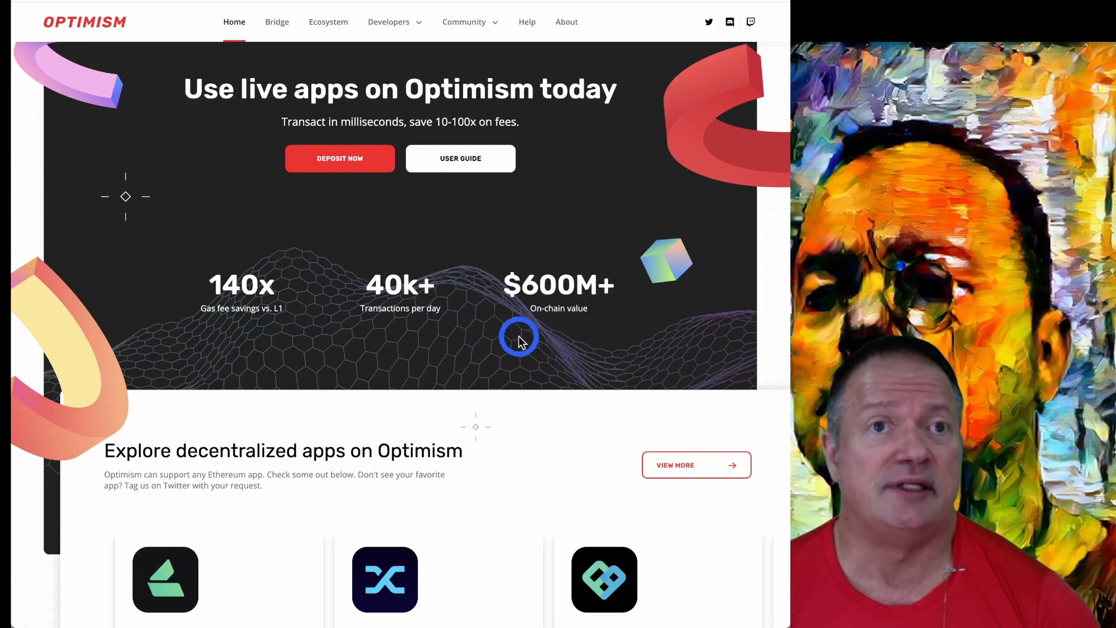
{"action": "scroll", "coordinate": [519, 340], "scroll_direction": "down", "scroll_amount": 4}
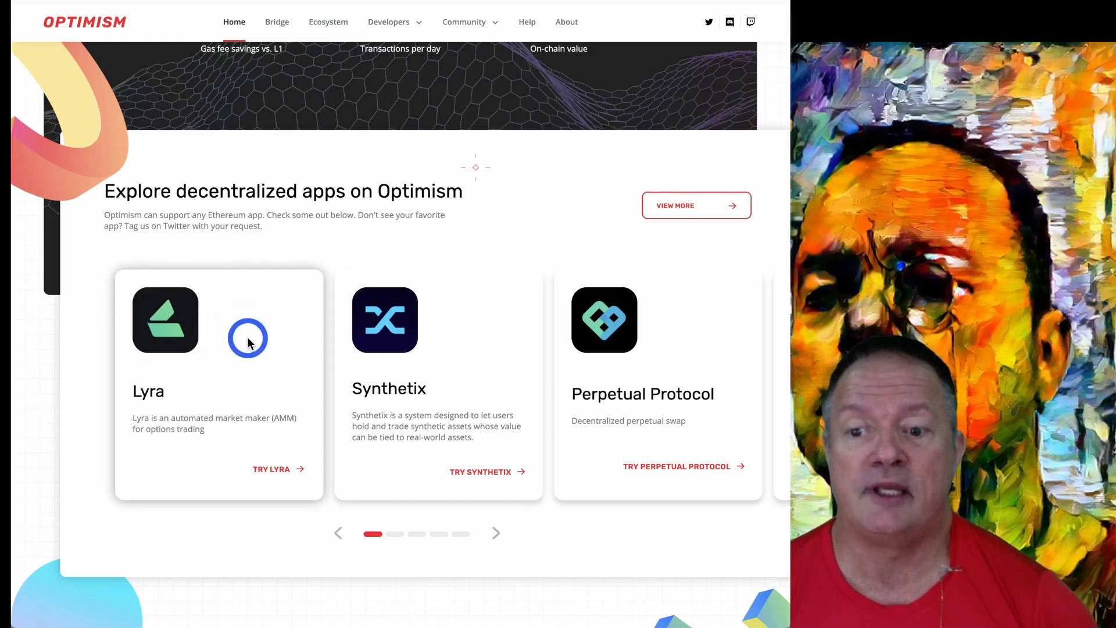
{"action": "scroll", "coordinate": [222, 378], "scroll_direction": "up", "scroll_amount": 1}
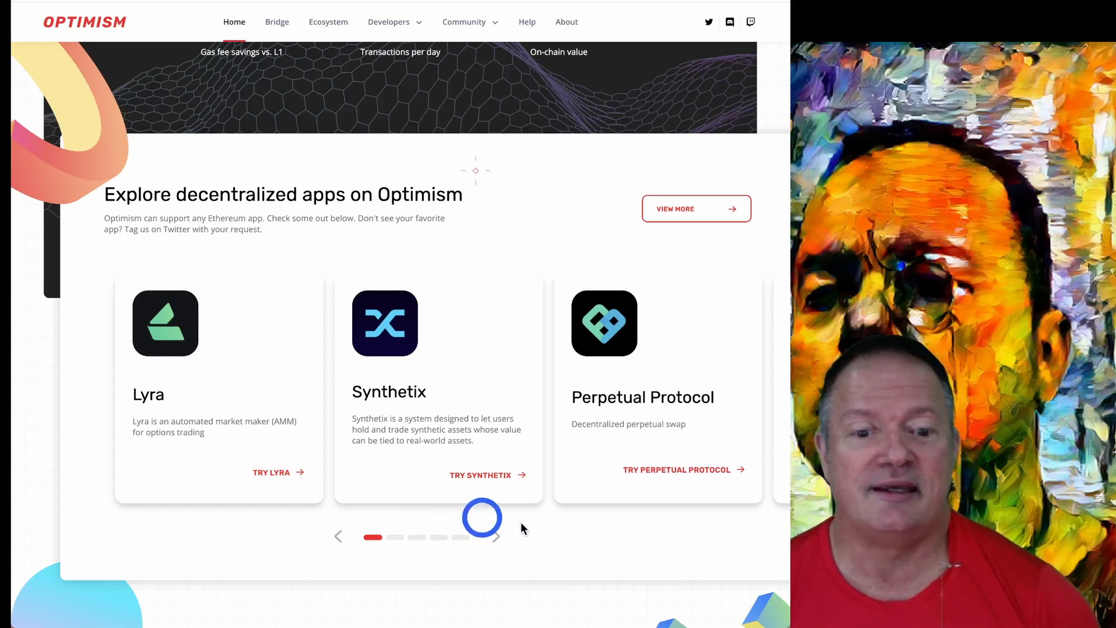
{"action": "left_click", "coordinate": [486, 536]}
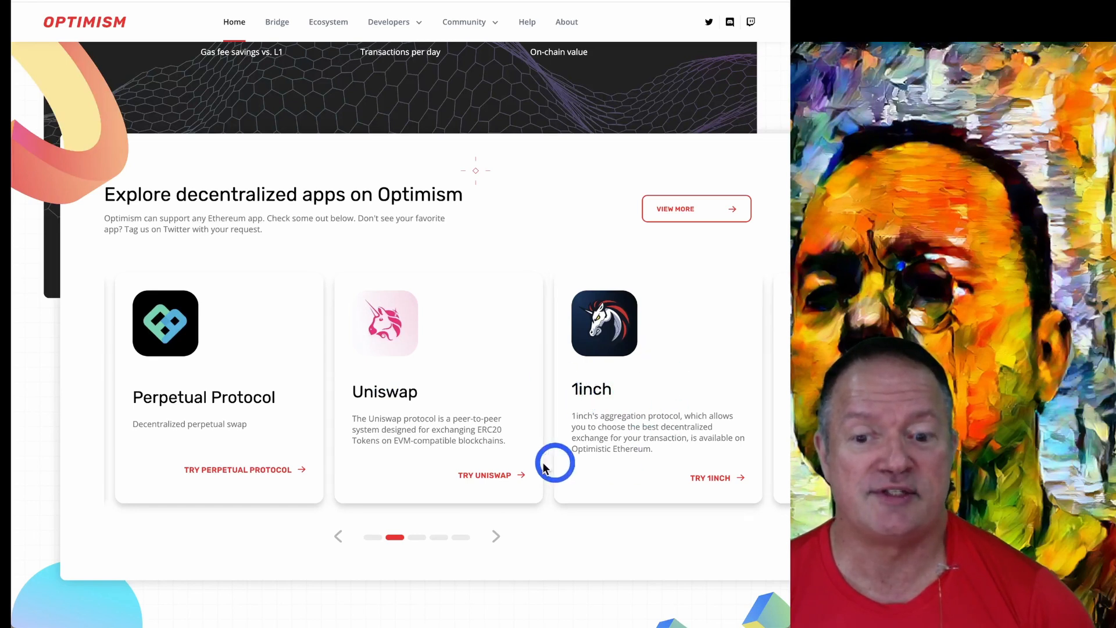
{"action": "left_click", "coordinate": [496, 536]}
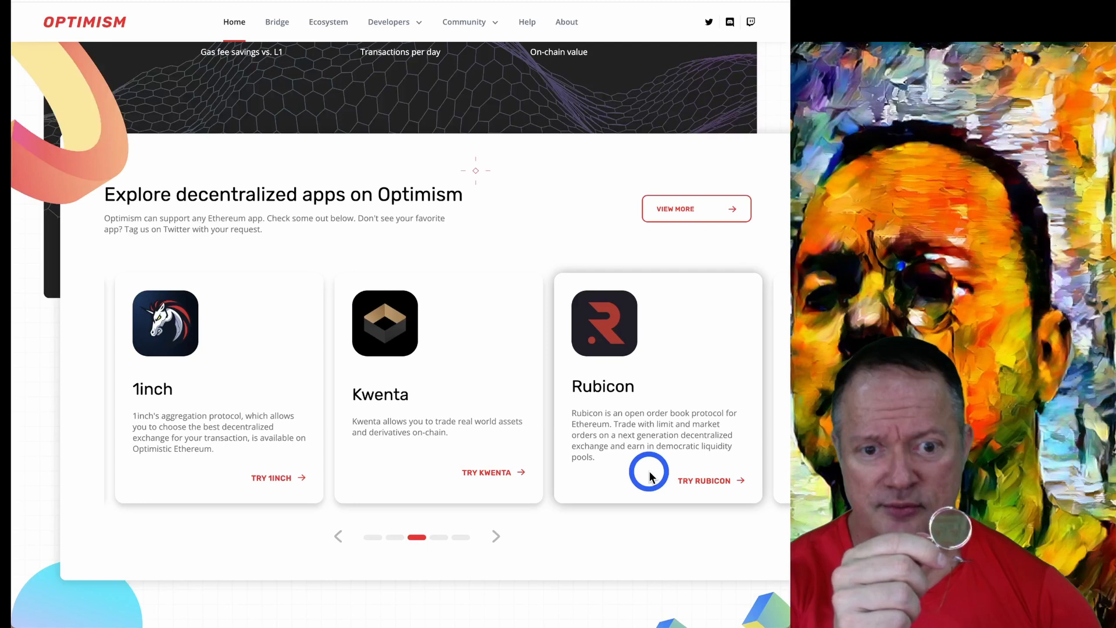
{"action": "left_click", "coordinate": [497, 536]}
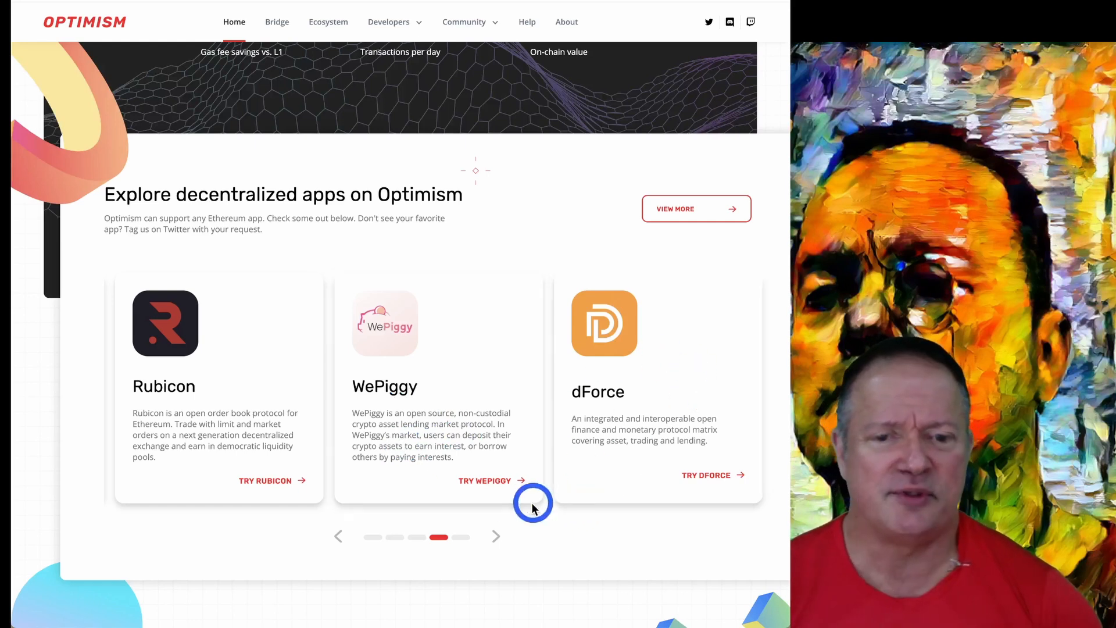
{"action": "left_click", "coordinate": [496, 543]}
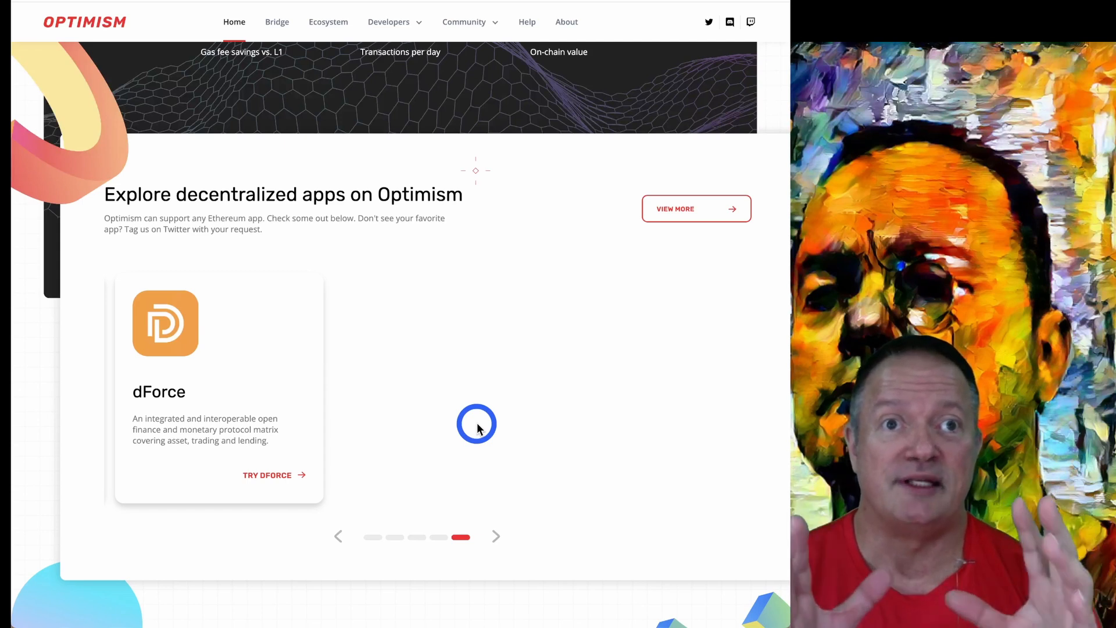
Bring the Optimism app carousel back to the Lyra card, then advance it one page
{"action": "left_click", "coordinate": [337, 536]}
{"action": "left_click", "coordinate": [337, 536]}
{"action": "left_click", "coordinate": [337, 536]}
{"action": "left_click", "coordinate": [337, 535]}
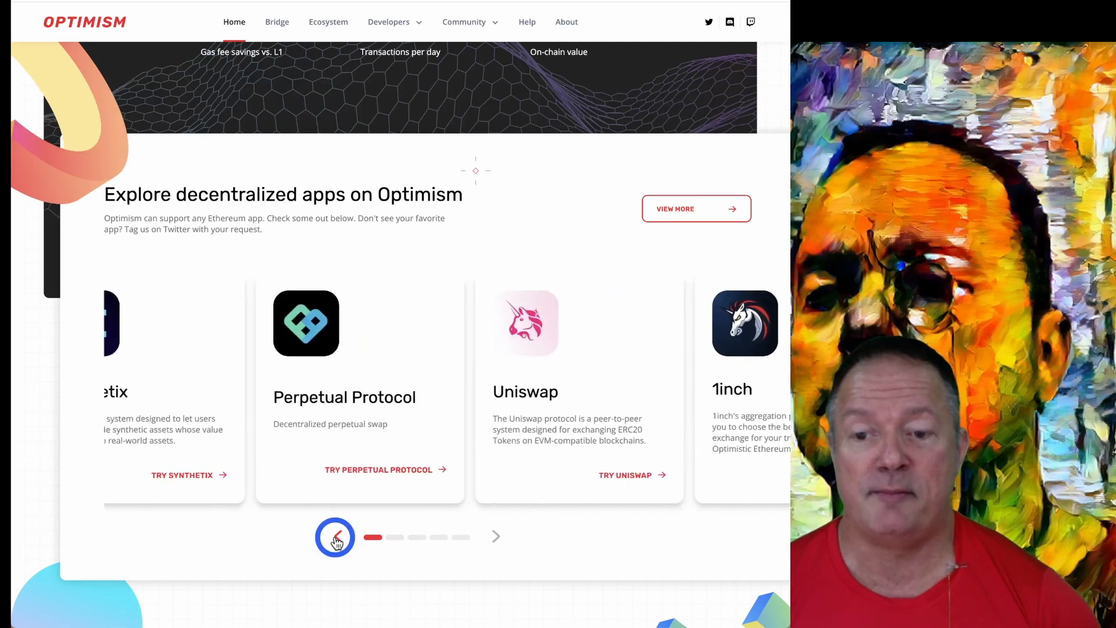
{"action": "left_click", "coordinate": [337, 535]}
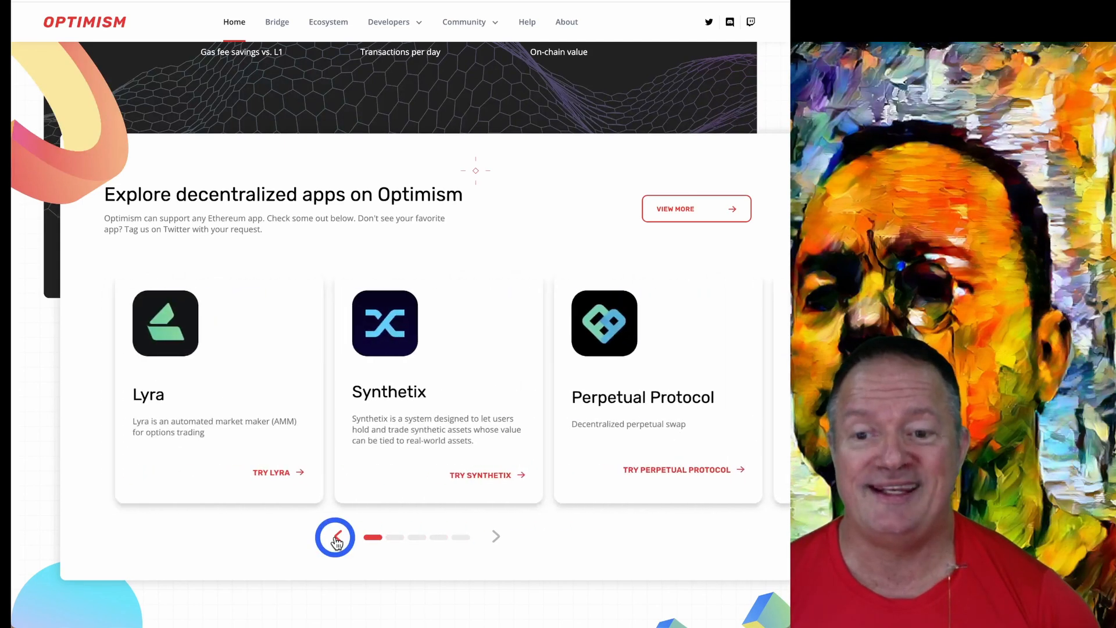
{"action": "left_click", "coordinate": [496, 535]}
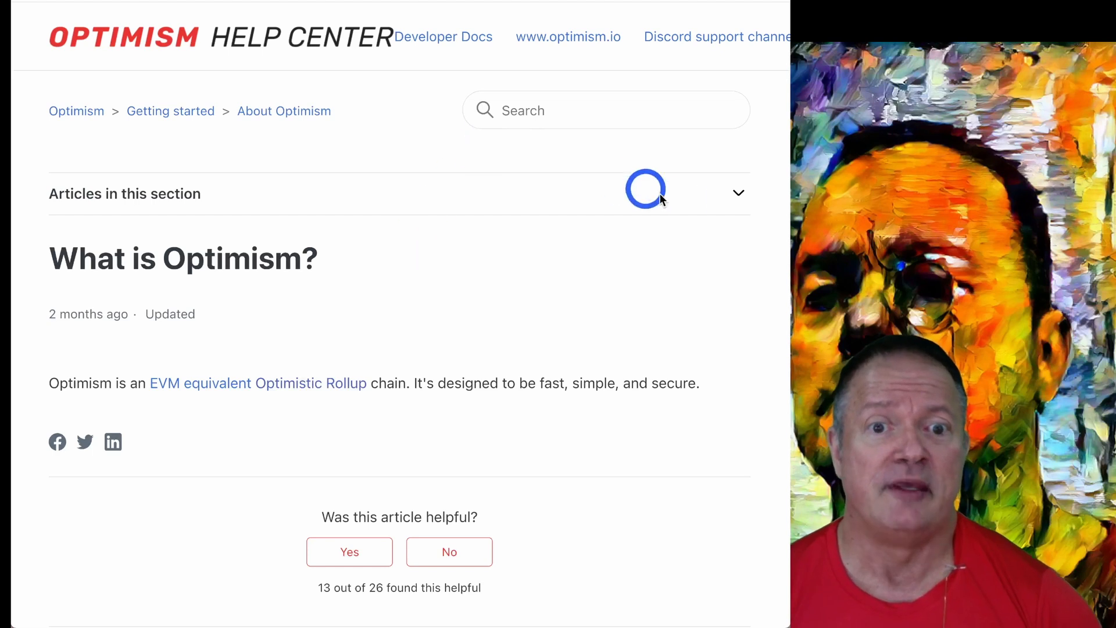
Open the "Why use Optimism?" article from the Help Center section list and read the network's advantages
{"action": "left_click", "coordinate": [739, 194]}
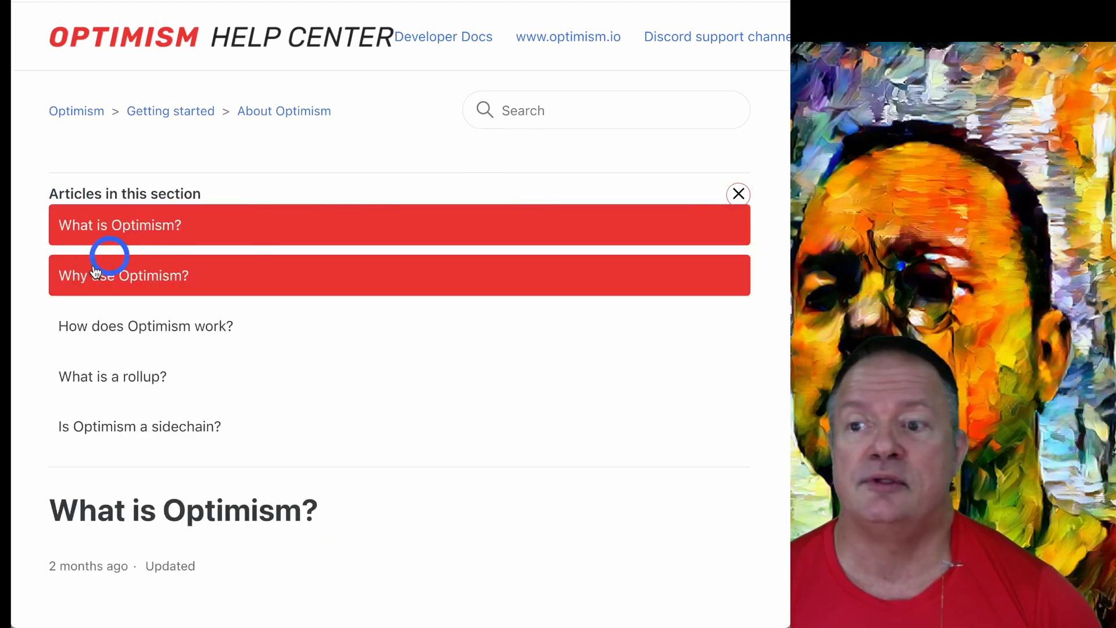
{"action": "left_click", "coordinate": [118, 278]}
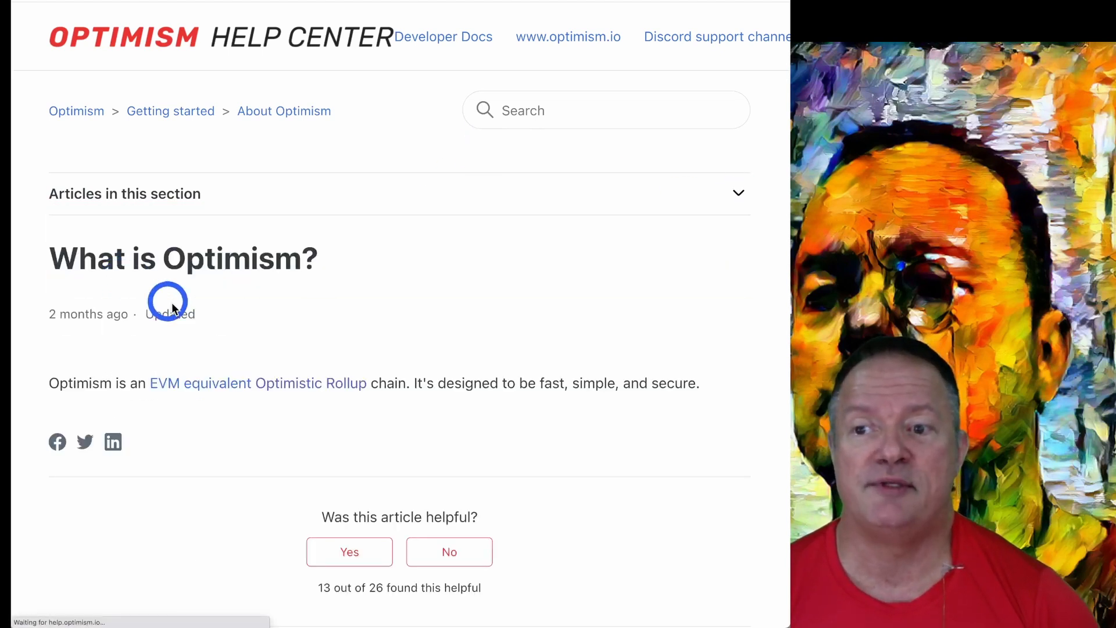
{"action": "scroll", "coordinate": [234, 323], "scroll_direction": "down", "scroll_amount": 3}
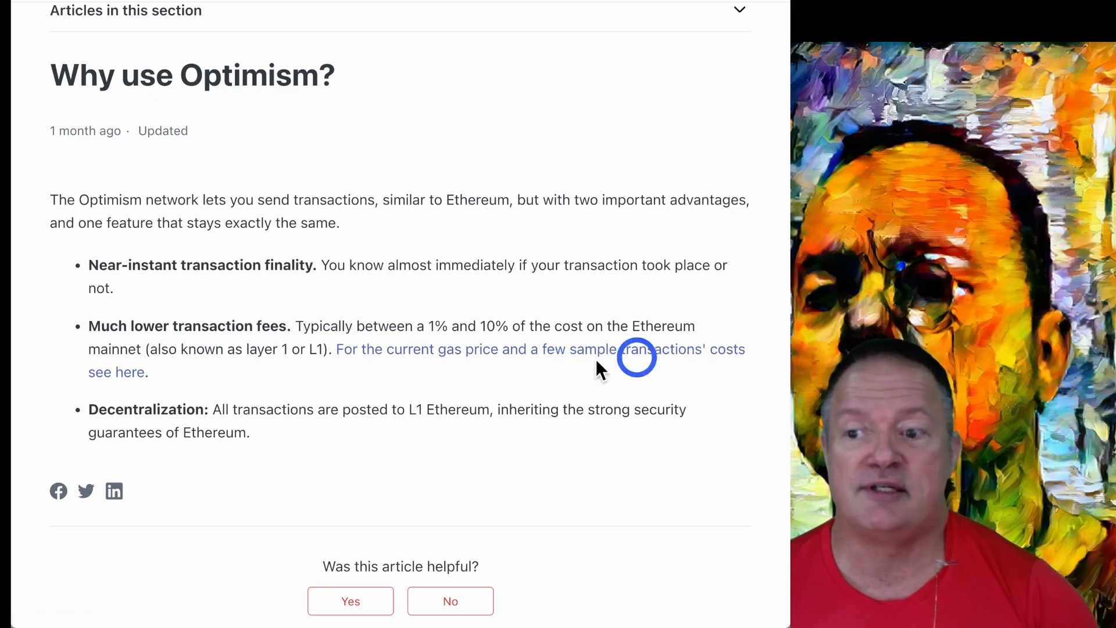
Compare the fee of the 1000 USDT to ETH swap on Uniswap's Ethereum network with the trade cost on Optimism's public gas dashboard
{"action": "left_click", "coordinate": [212, 1]}
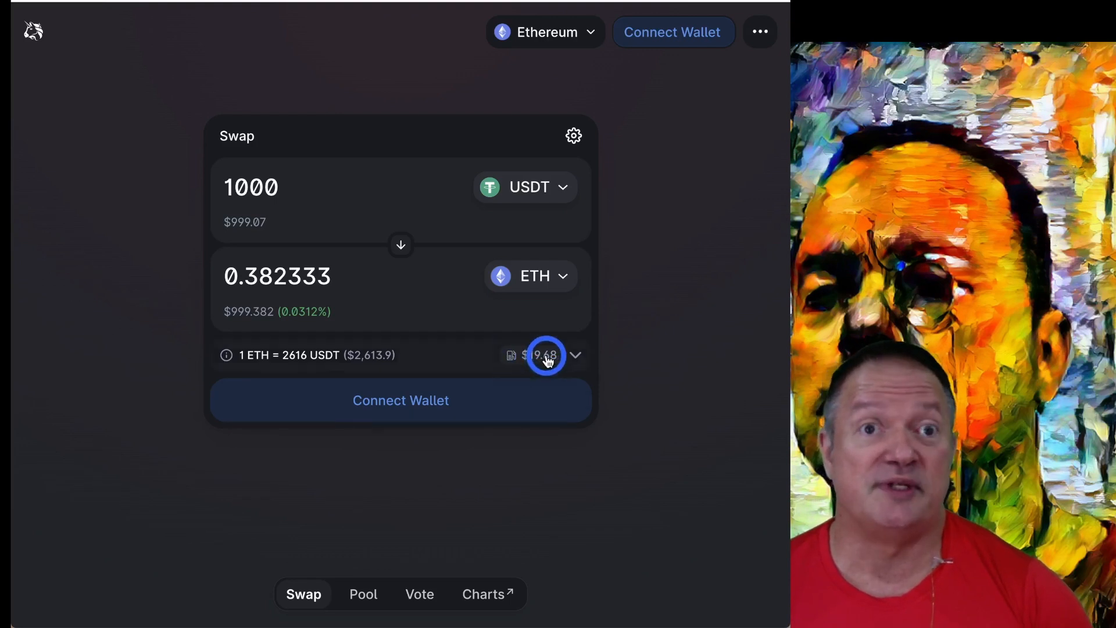
{"action": "mouse_move", "coordinate": [547, 359]}
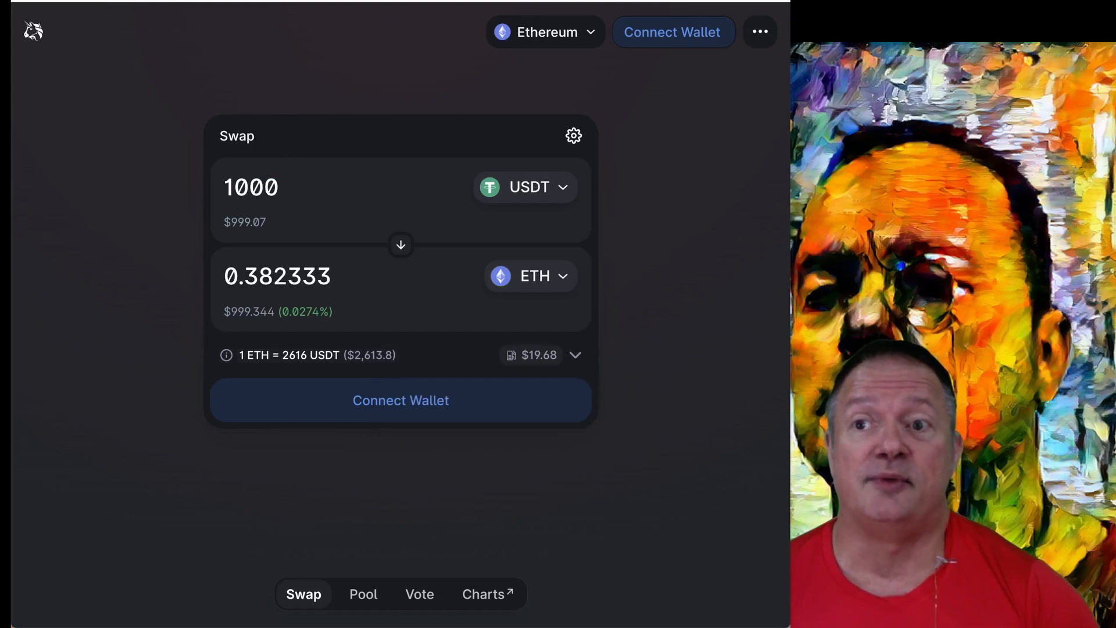
{"action": "key", "text": "ctrl+Tab"}
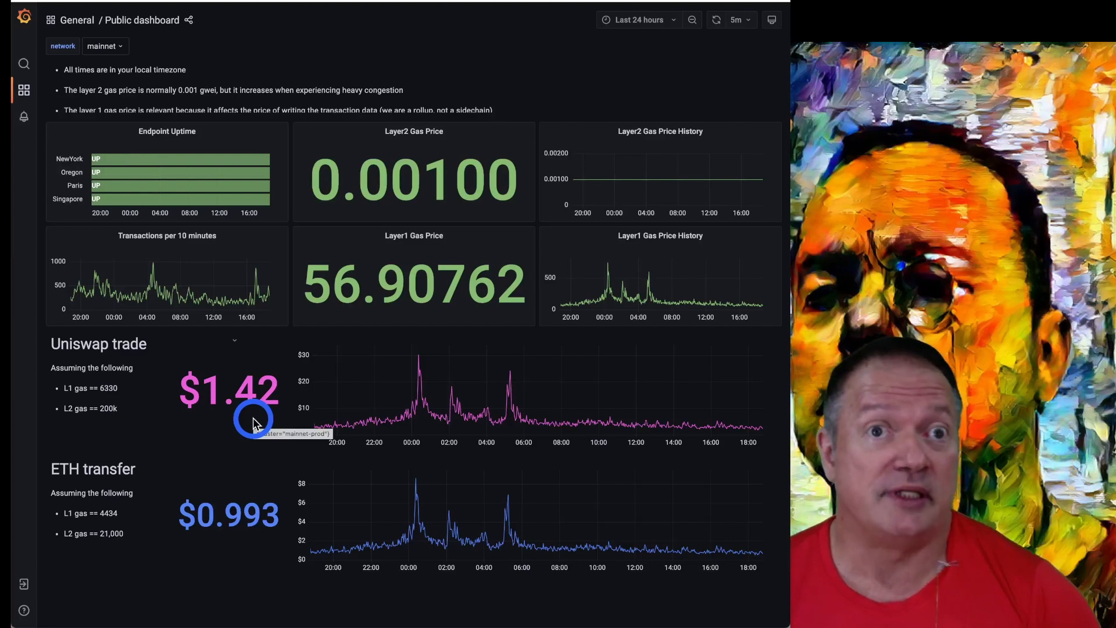
Switch to the Uniswap page set to Optimism and connect the MetaMask wallet, approving access to the account address
{"action": "key", "text": "ctrl+Tab"}
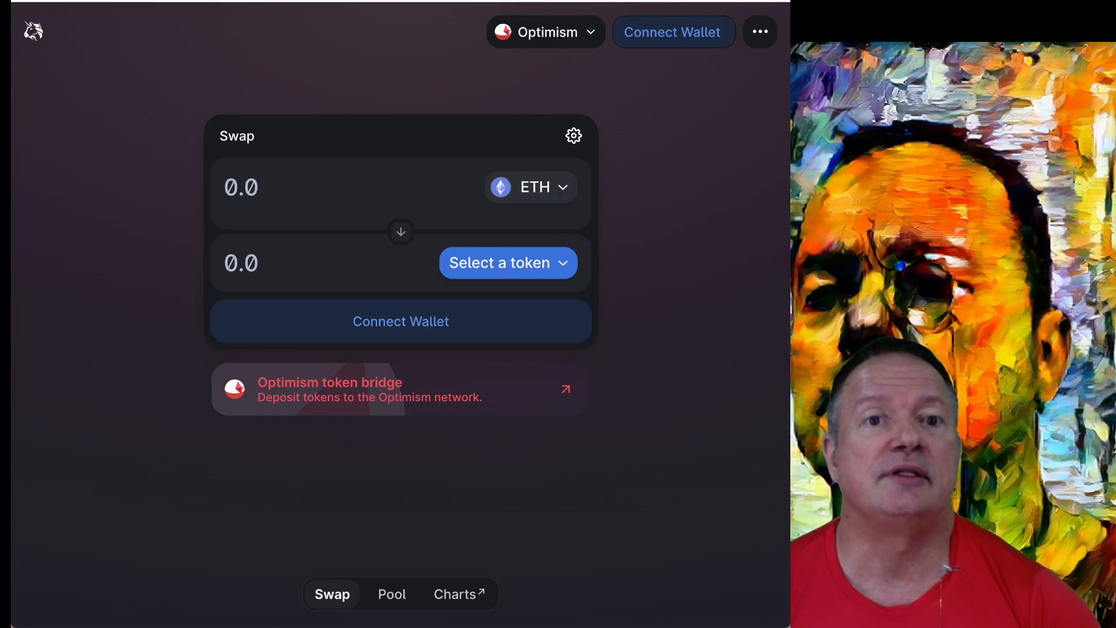
{"action": "left_click", "coordinate": [752, 91]}
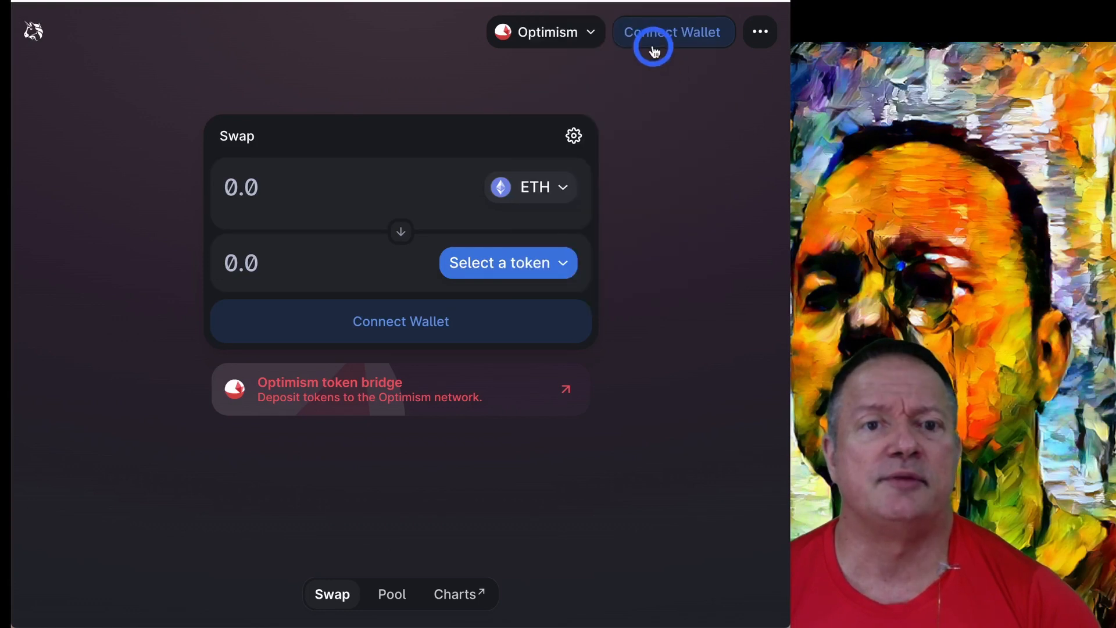
{"action": "left_click", "coordinate": [654, 51]}
{"action": "left_click", "coordinate": [287, 245]}
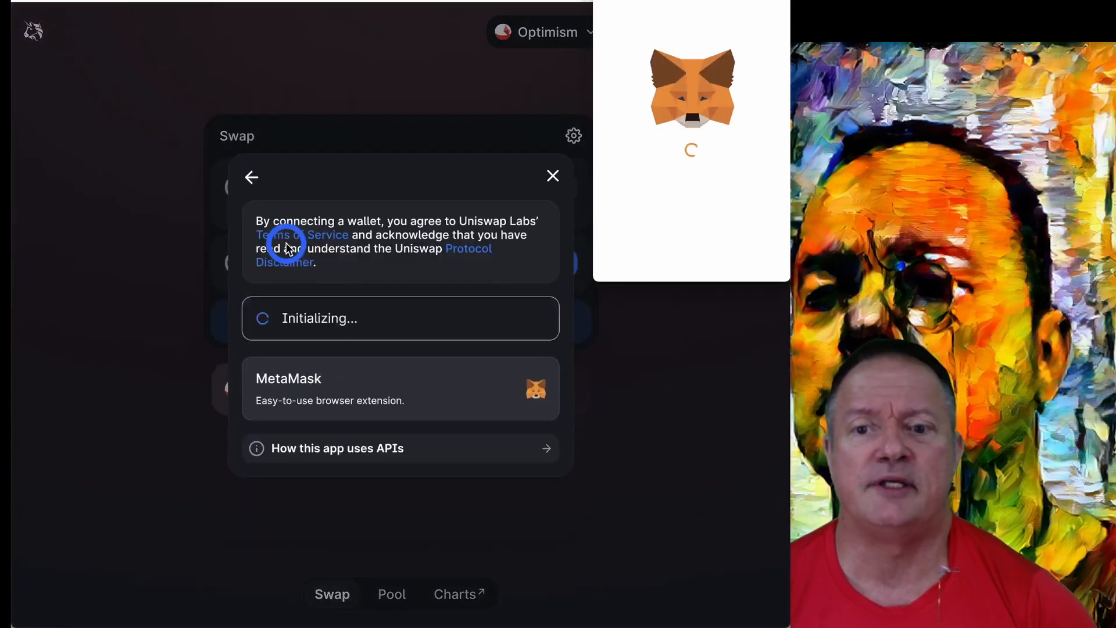
{"action": "left_click", "coordinate": [748, 260]}
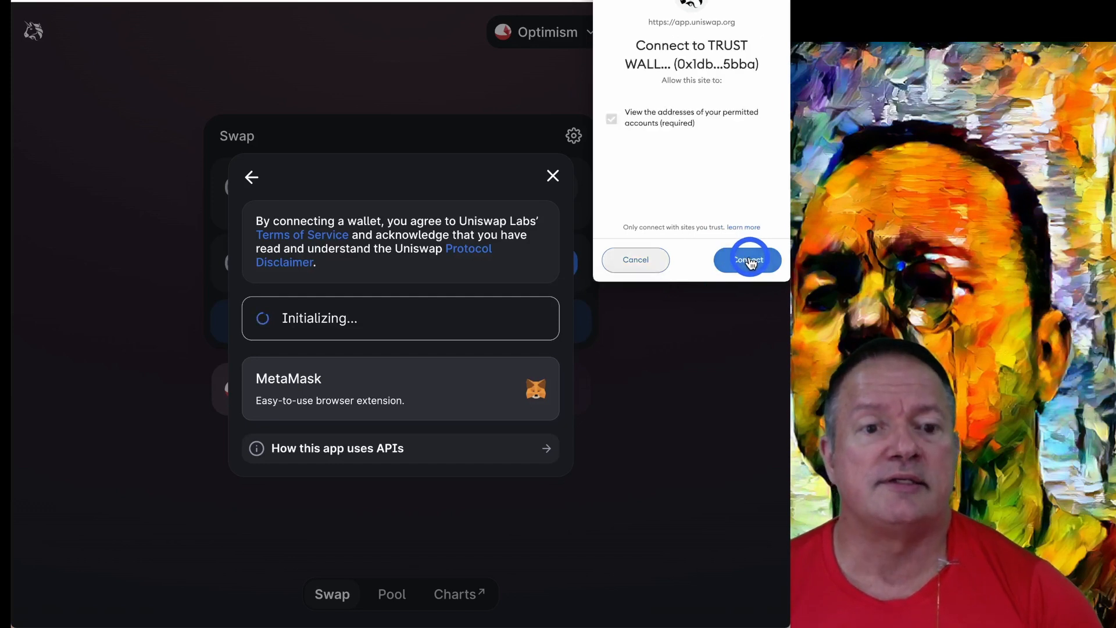
{"action": "left_click", "coordinate": [749, 260]}
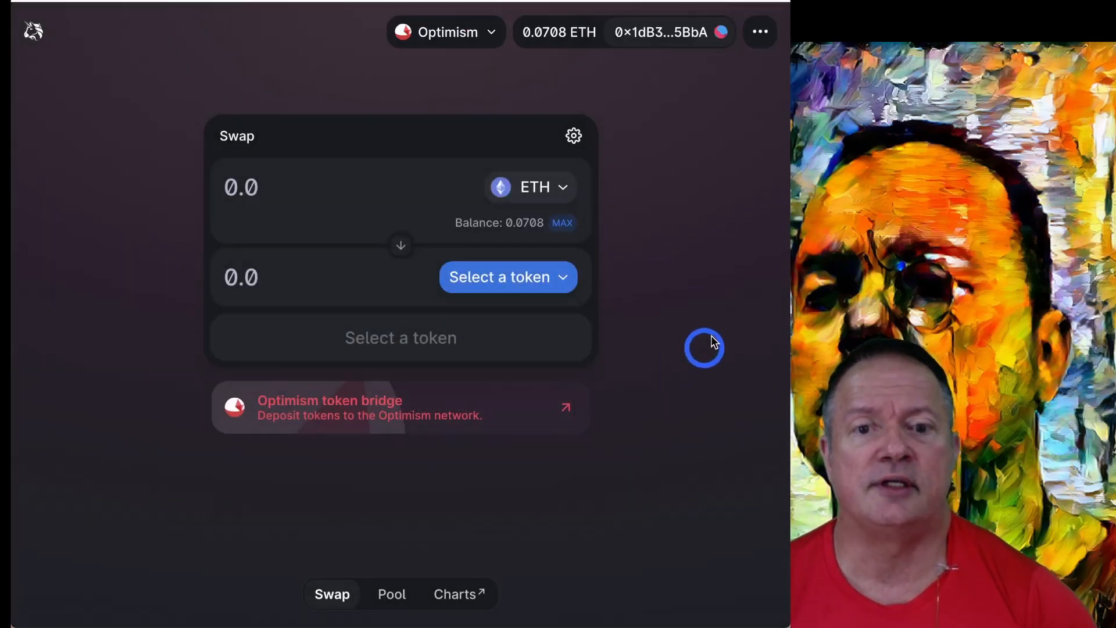
Set up a swap of 1000 USDT to ETH on Uniswap's Optimism network
{"action": "left_click", "coordinate": [563, 189]}
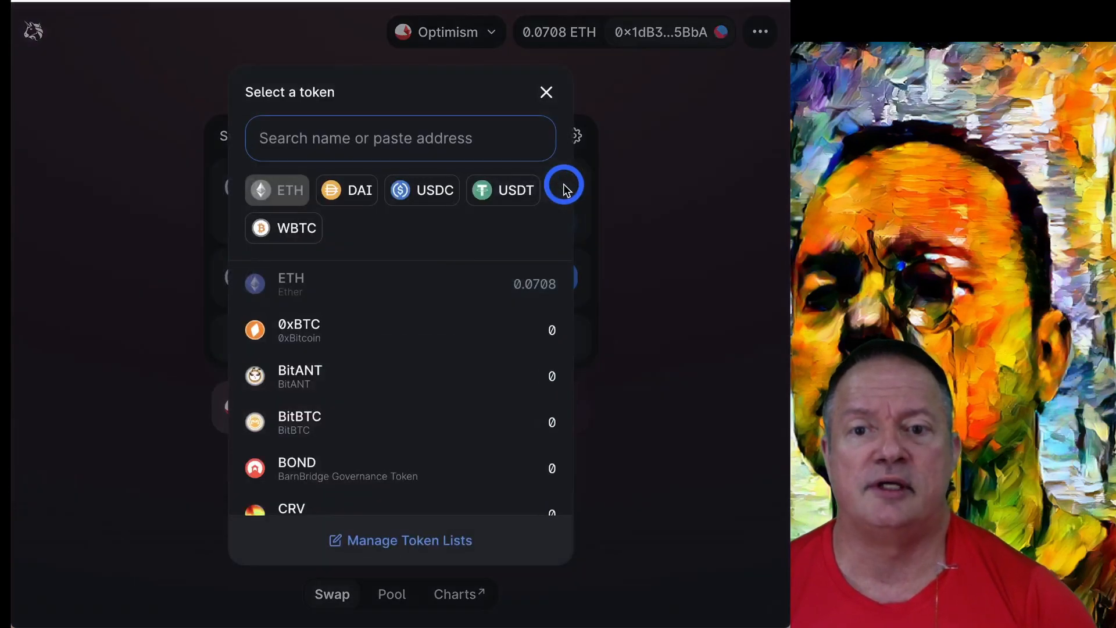
{"action": "left_click", "coordinate": [512, 190]}
{"action": "left_click", "coordinate": [346, 182]}
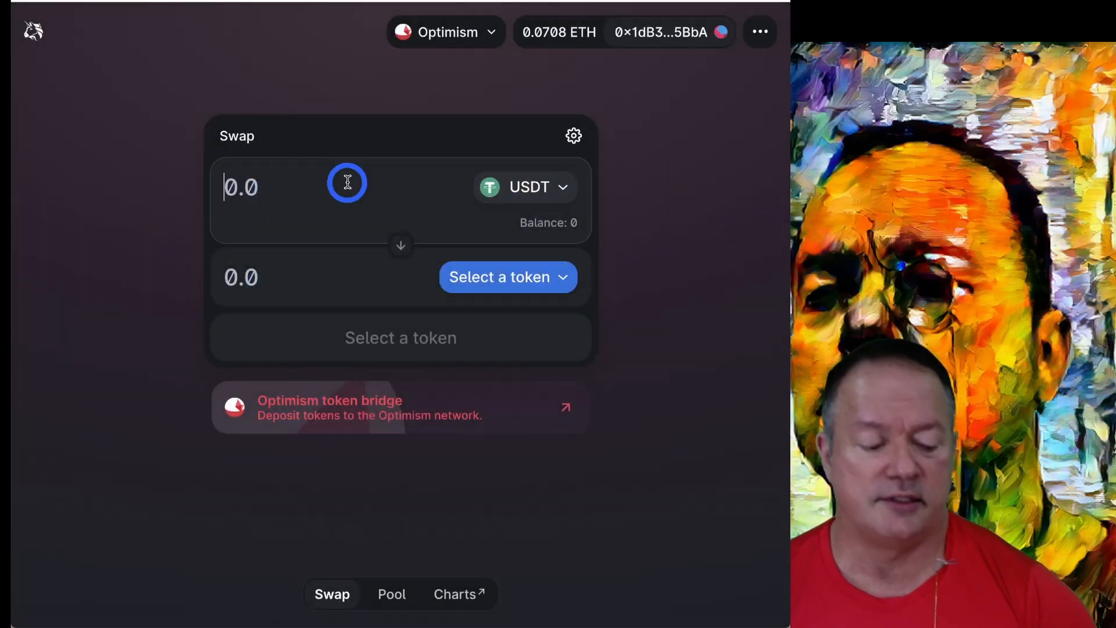
{"action": "type", "text": "1000"}
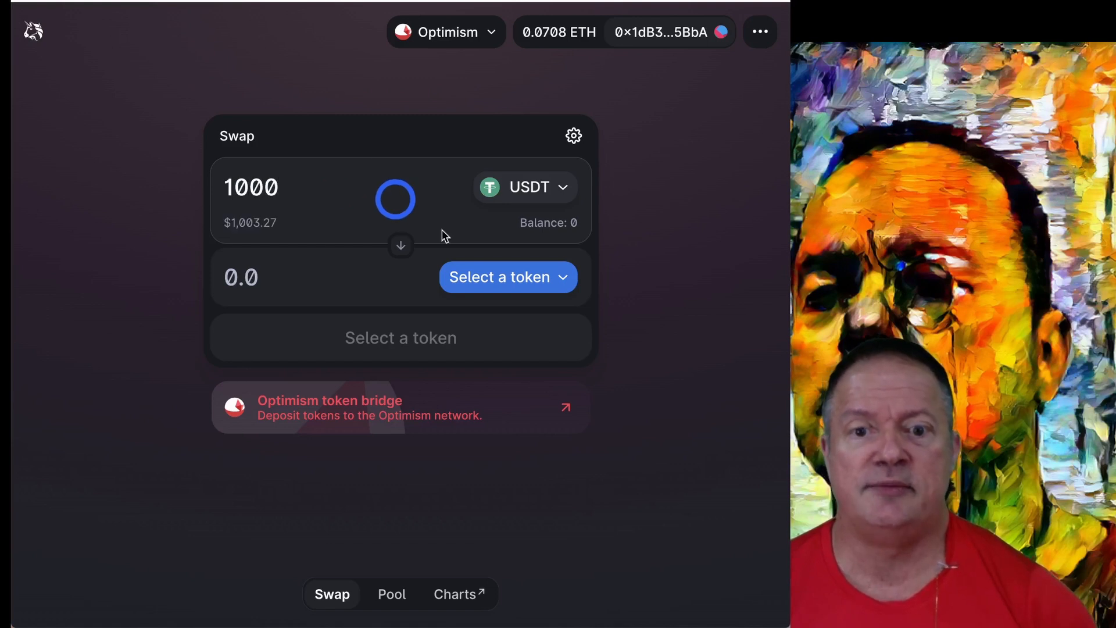
{"action": "left_click", "coordinate": [506, 276]}
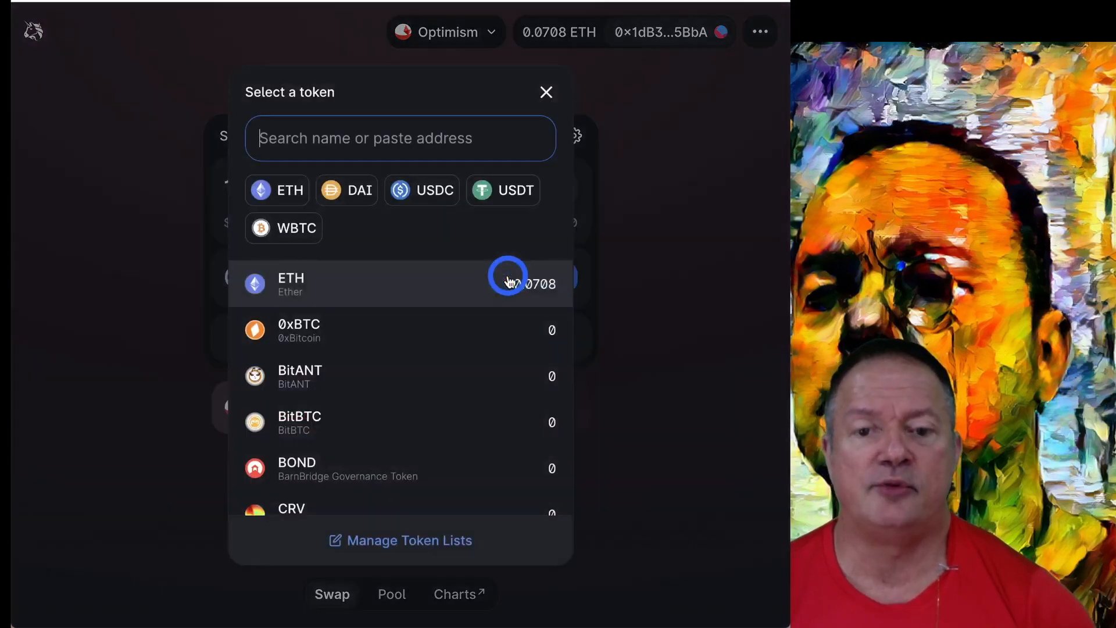
{"action": "left_click", "coordinate": [299, 278]}
Expand the swap's price details and reverse its direction to trade ETH for USDT
{"action": "left_click", "coordinate": [482, 356]}
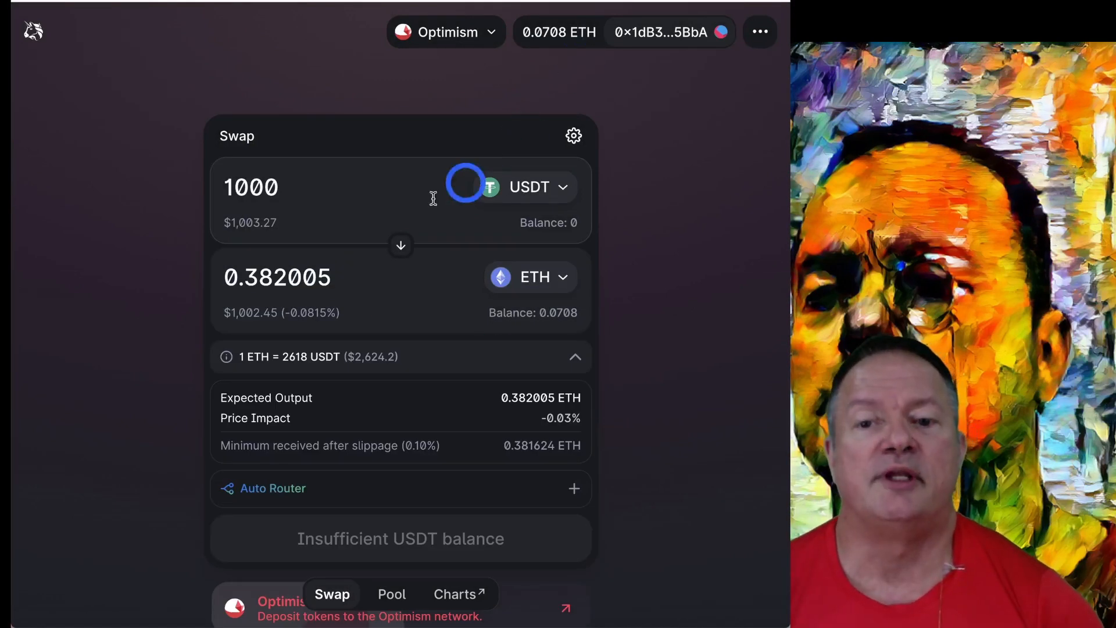
{"action": "left_click", "coordinate": [401, 246]}
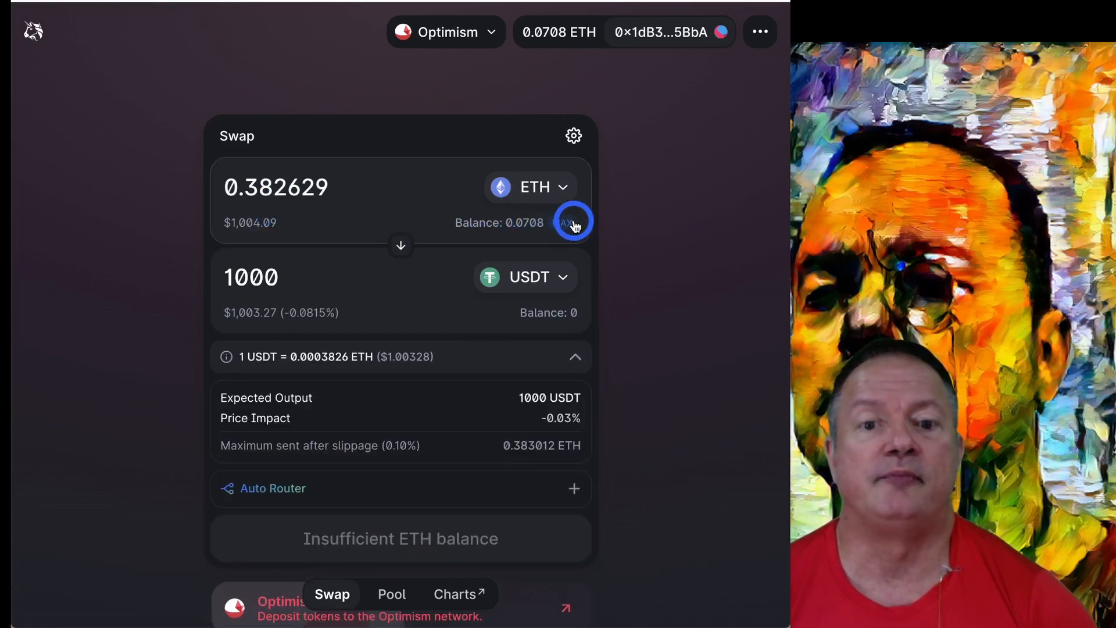
Set the ETH to USDT swap to the maximum ETH balance and expand the Auto Router details to review the route
{"action": "left_click", "coordinate": [571, 223]}
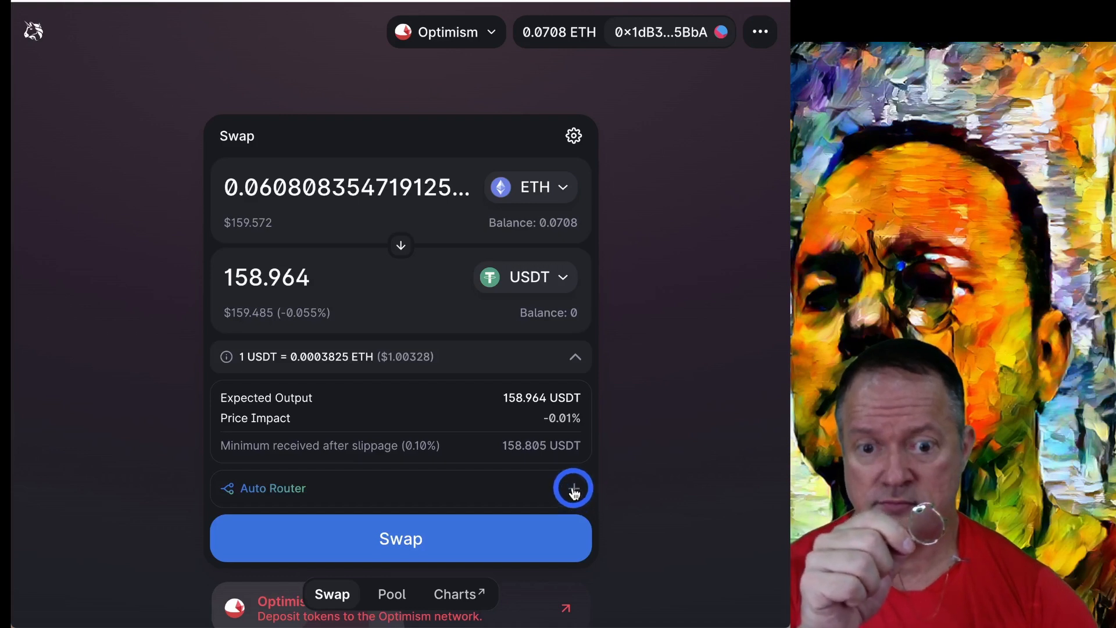
{"action": "left_click", "coordinate": [576, 489]}
{"action": "scroll", "coordinate": [616, 483], "scroll_direction": "down", "scroll_amount": 3}
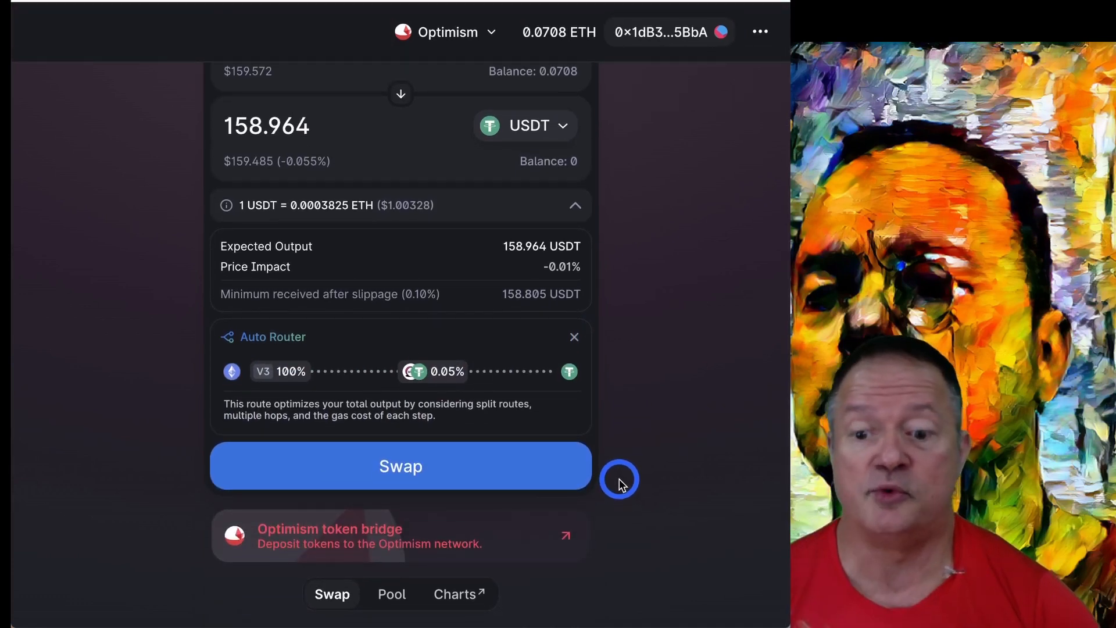
{"action": "scroll", "coordinate": [611, 505], "scroll_direction": "up", "scroll_amount": 3}
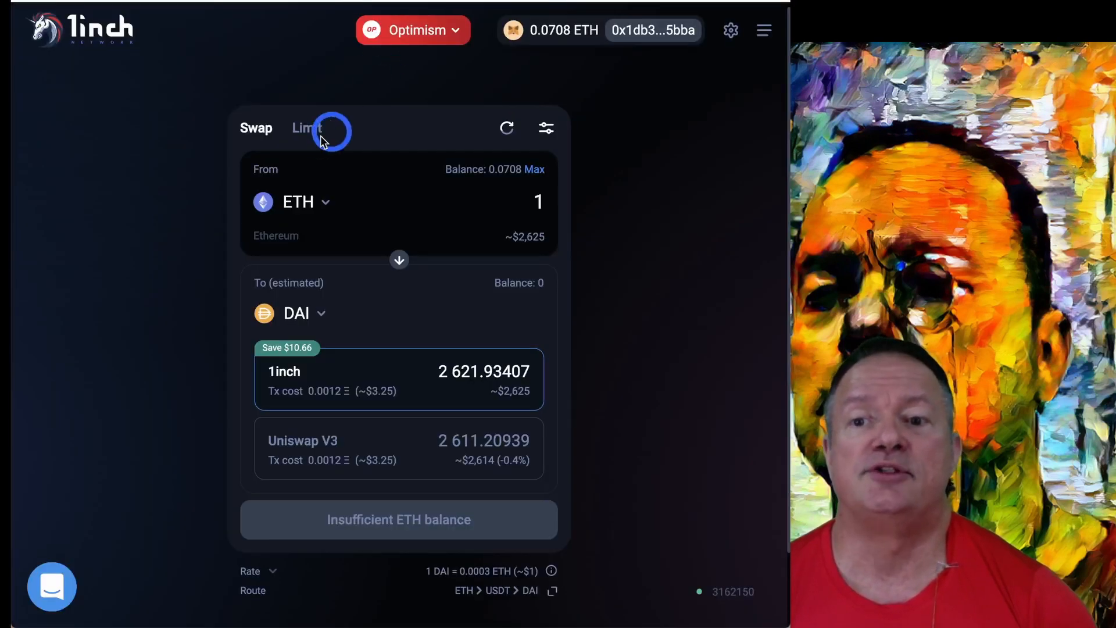
On 1inch, set the ETH to DAI swap to the maximum ETH amount and switch the wallet from Optimism to Ethereum Mainnet
{"action": "left_click", "coordinate": [334, 315]}
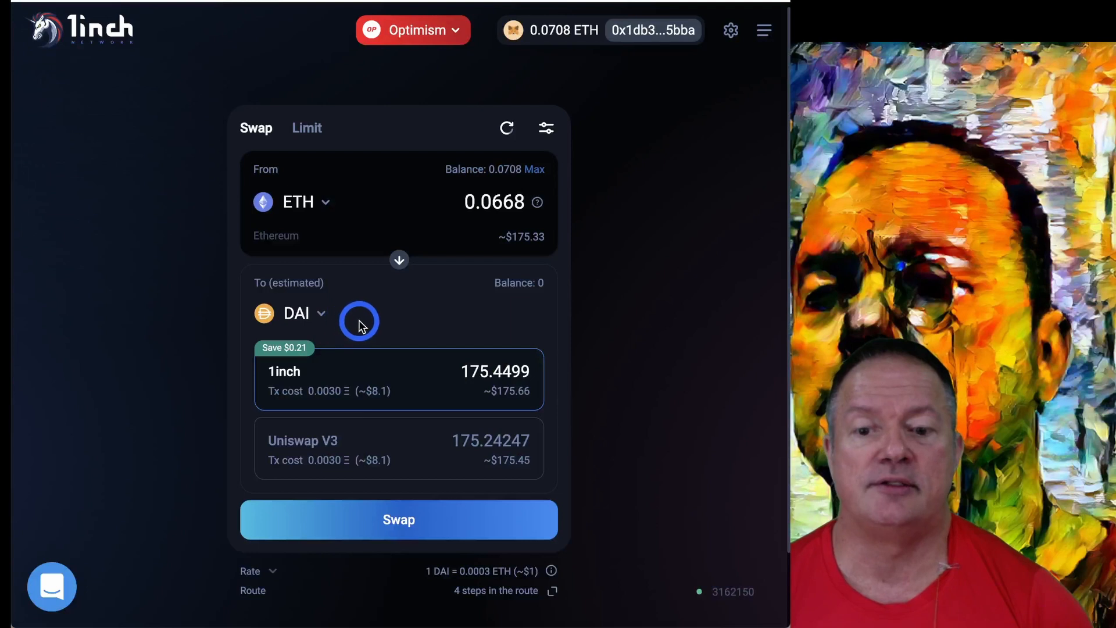
{"action": "scroll", "coordinate": [441, 38], "scroll_direction": "down", "scroll_amount": 1}
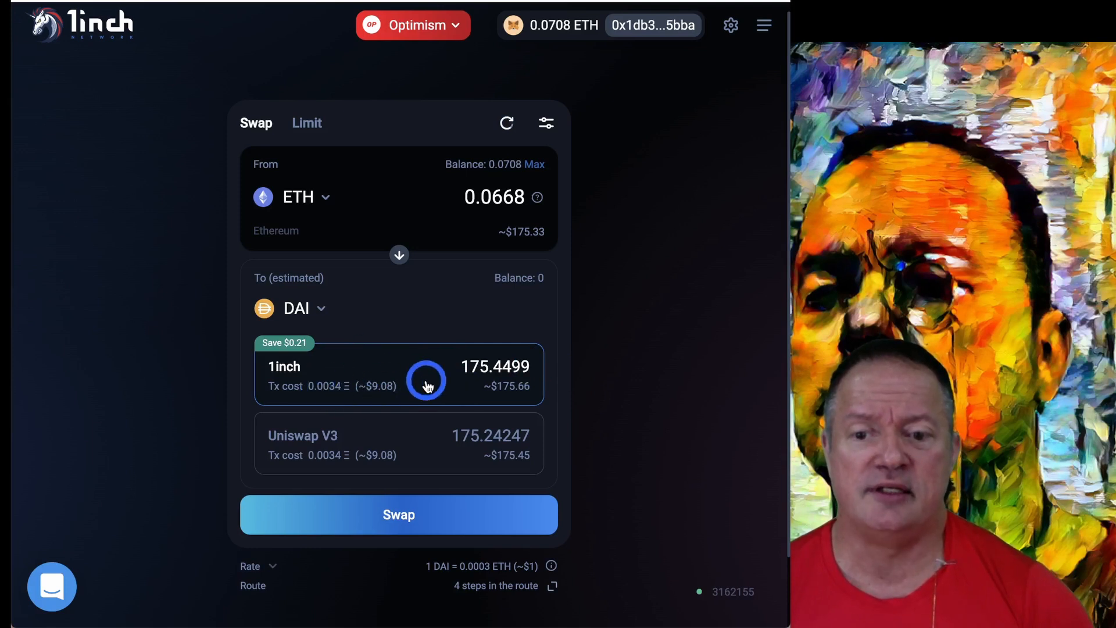
{"action": "left_click", "coordinate": [443, 25]}
{"action": "left_click", "coordinate": [430, 75]}
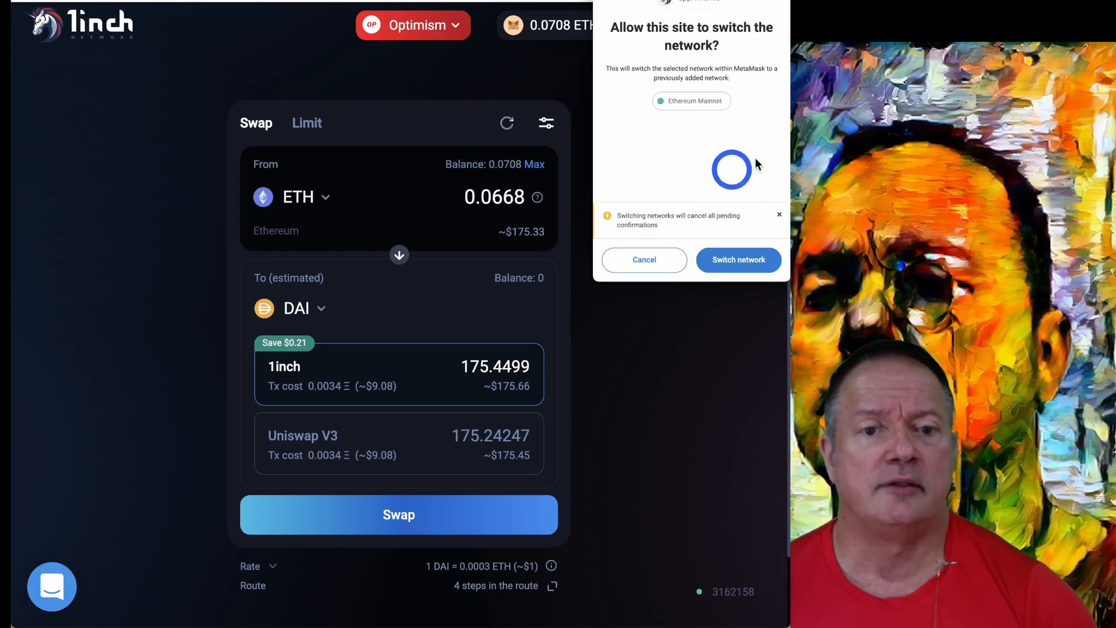
{"action": "left_click", "coordinate": [743, 259]}
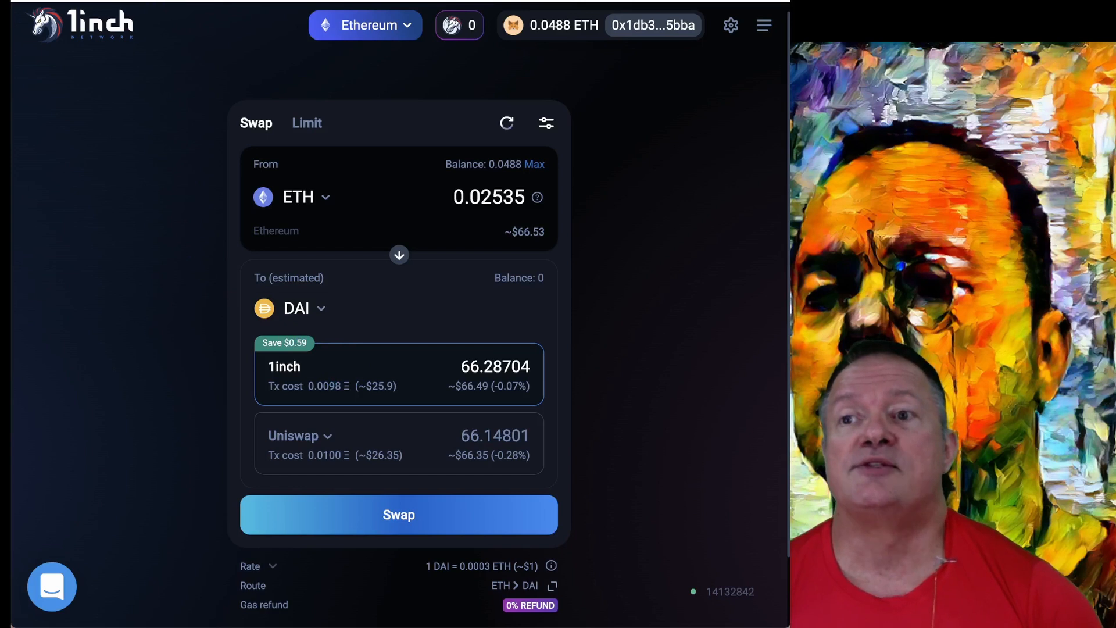
Switch to the Optimism Help Center and open the "How does Optimism work?" article from the section list
{"action": "key", "text": "ctrl+Tab"}
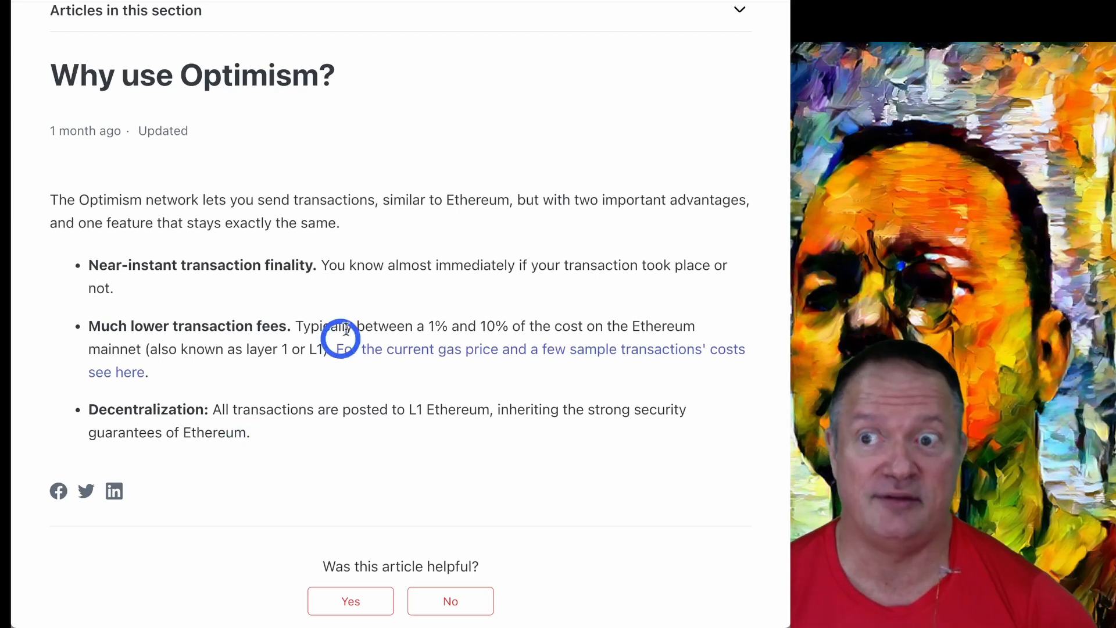
{"action": "scroll", "coordinate": [346, 330], "scroll_direction": "up", "scroll_amount": 4}
{"action": "left_click", "coordinate": [304, 194]}
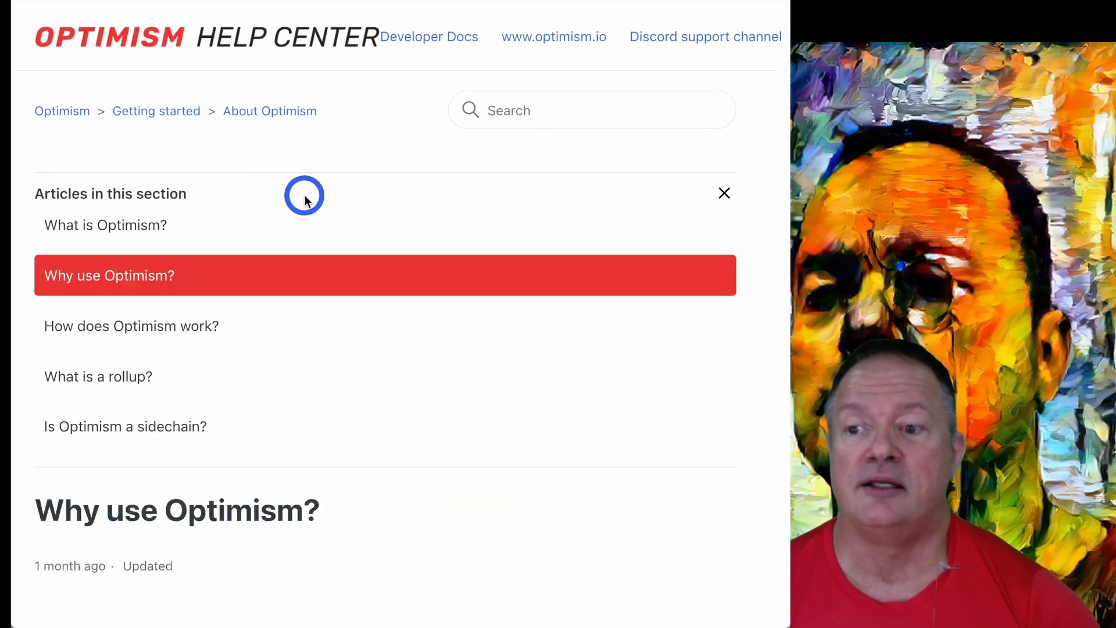
{"action": "left_click", "coordinate": [222, 329]}
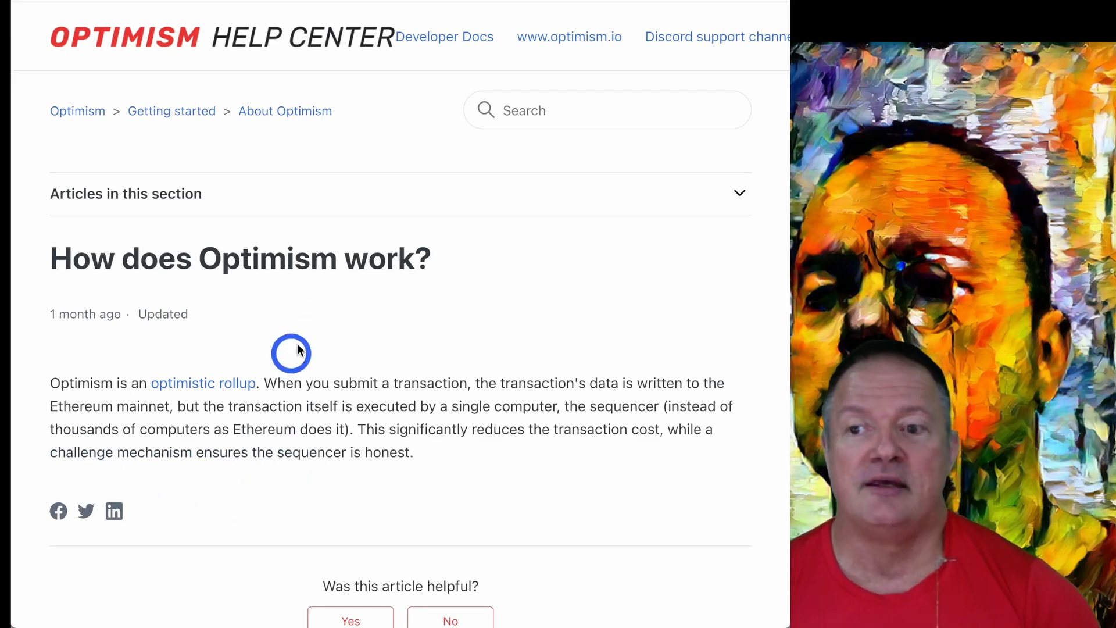
Open and read the "What is a rollup?" article in the same Help Center section
{"action": "left_click", "coordinate": [390, 193]}
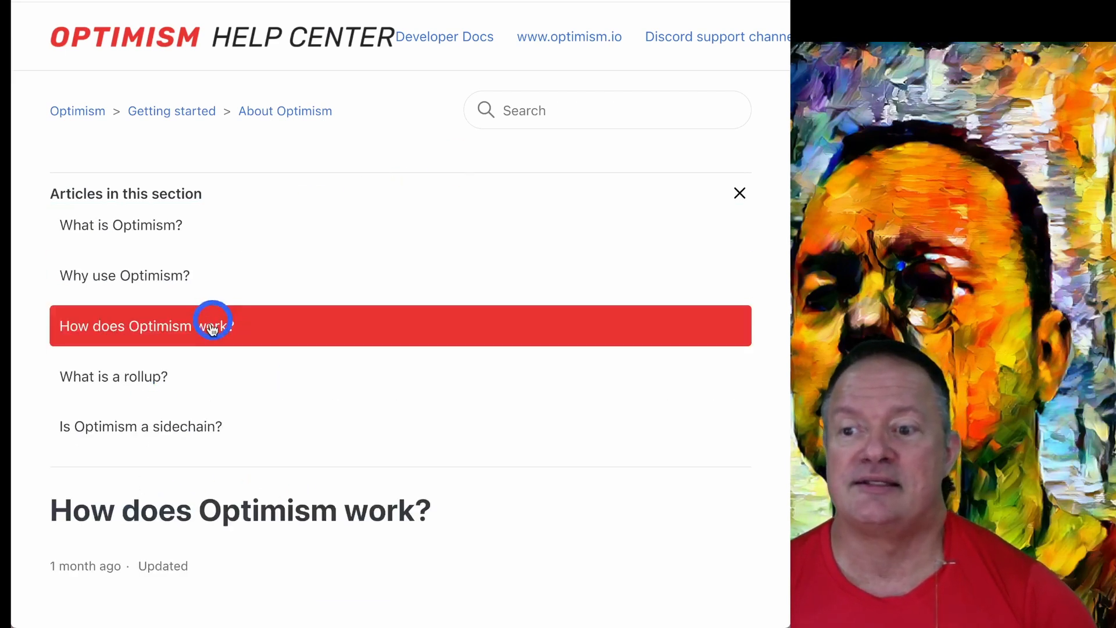
{"action": "left_click", "coordinate": [137, 376]}
{"action": "scroll", "coordinate": [535, 378], "scroll_direction": "down", "scroll_amount": 1}
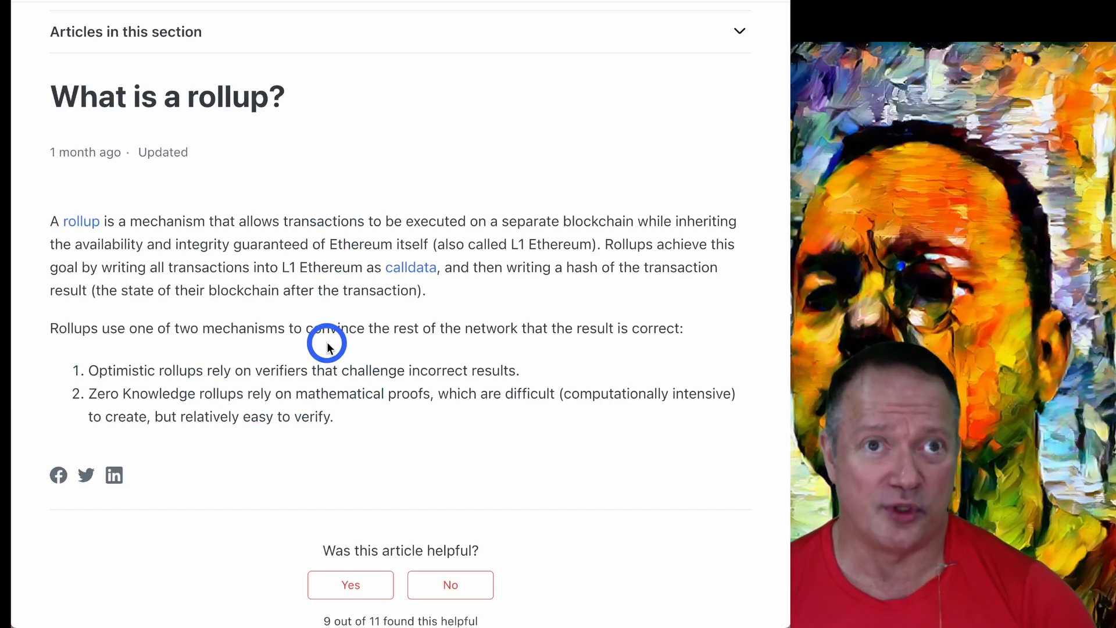
Open and read the "Is Optimism a sidechain?" article in the same Help Center section
{"action": "scroll", "coordinate": [320, 339], "scroll_direction": "up", "scroll_amount": 5}
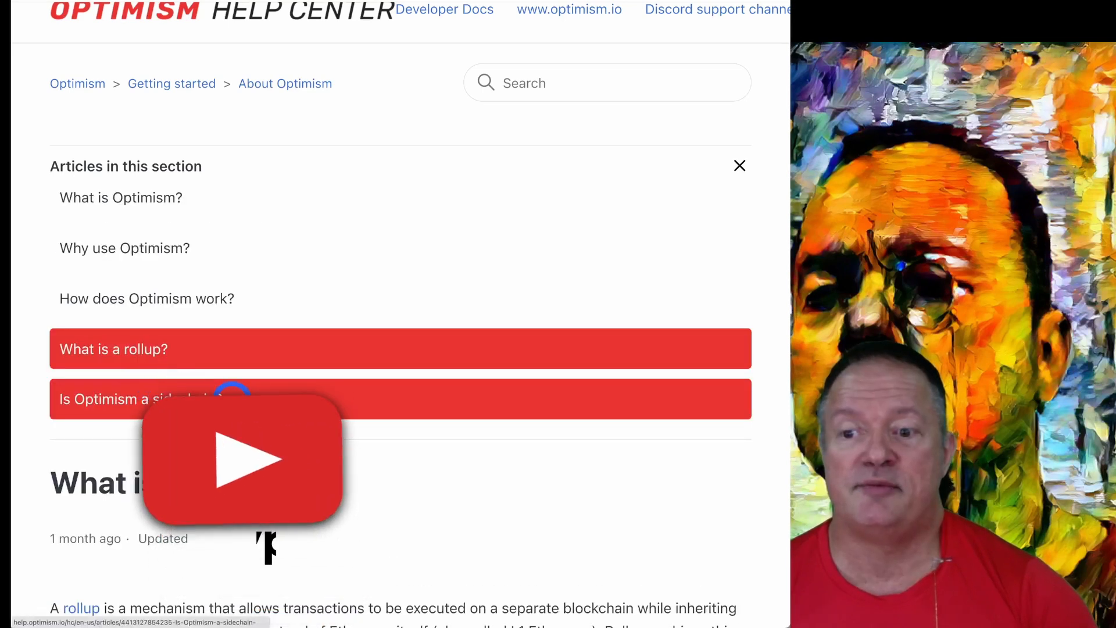
{"action": "left_click", "coordinate": [208, 400]}
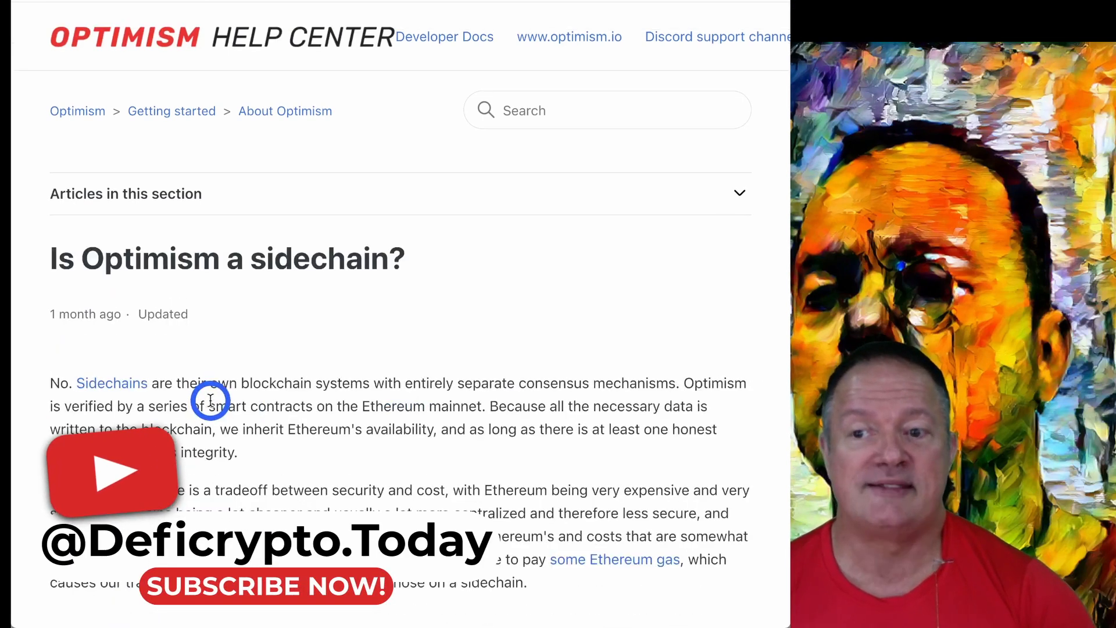
{"action": "scroll", "coordinate": [209, 399], "scroll_direction": "down", "scroll_amount": 3}
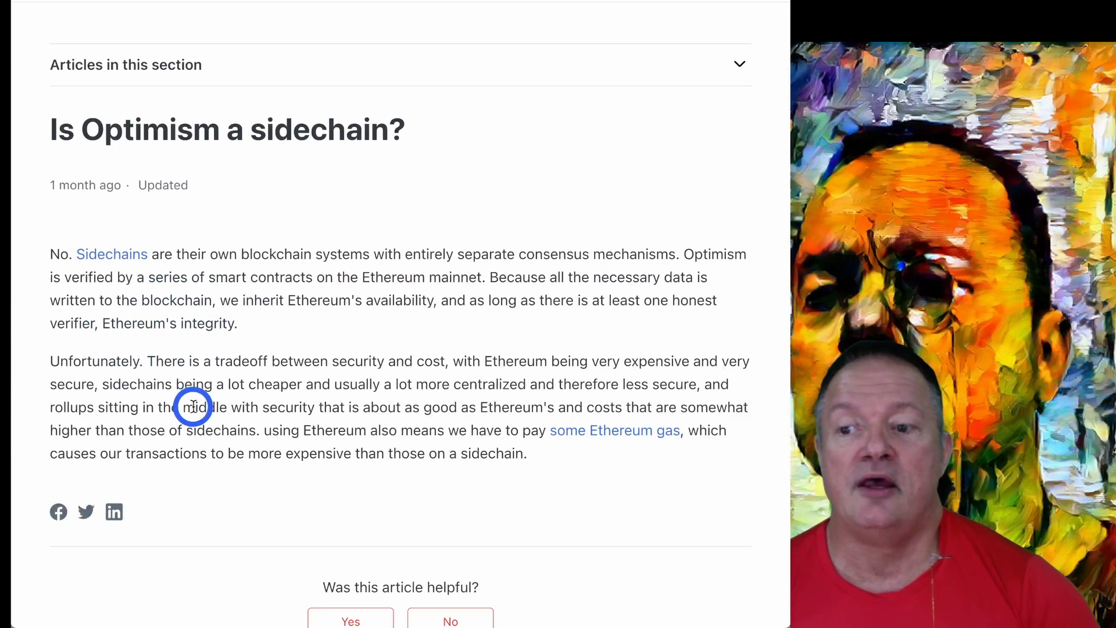
{"action": "scroll", "coordinate": [194, 406], "scroll_direction": "down", "scroll_amount": 2}
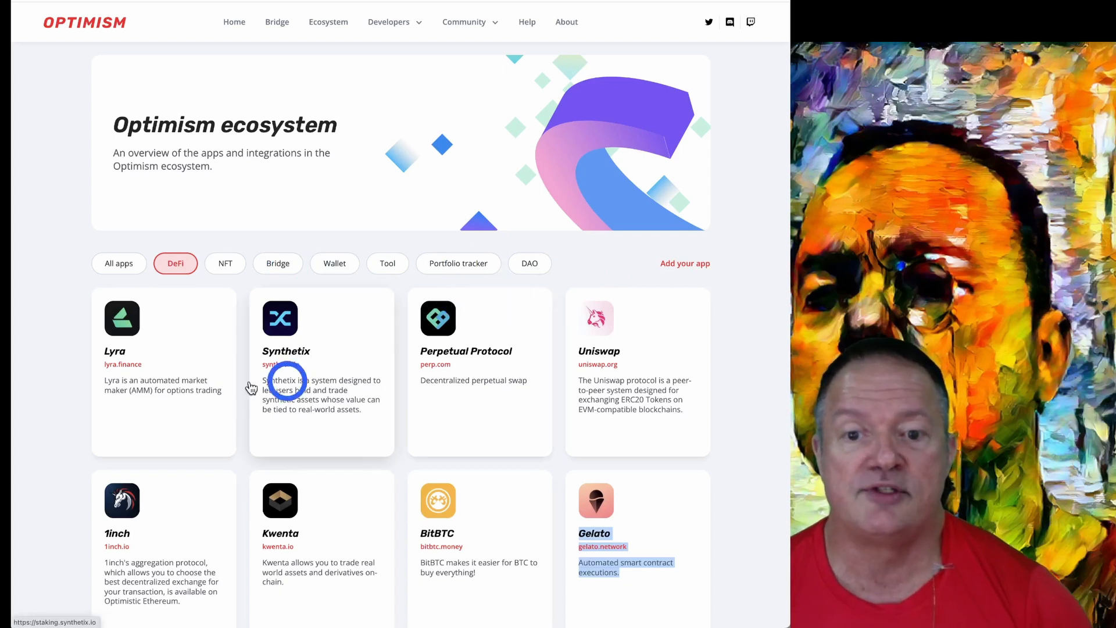
Browse the DeFi apps listed on the Optimism ecosystem page
{"action": "scroll", "coordinate": [498, 410], "scroll_direction": "down", "scroll_amount": 2}
{"action": "scroll", "coordinate": [499, 410], "scroll_direction": "down", "scroll_amount": 12}
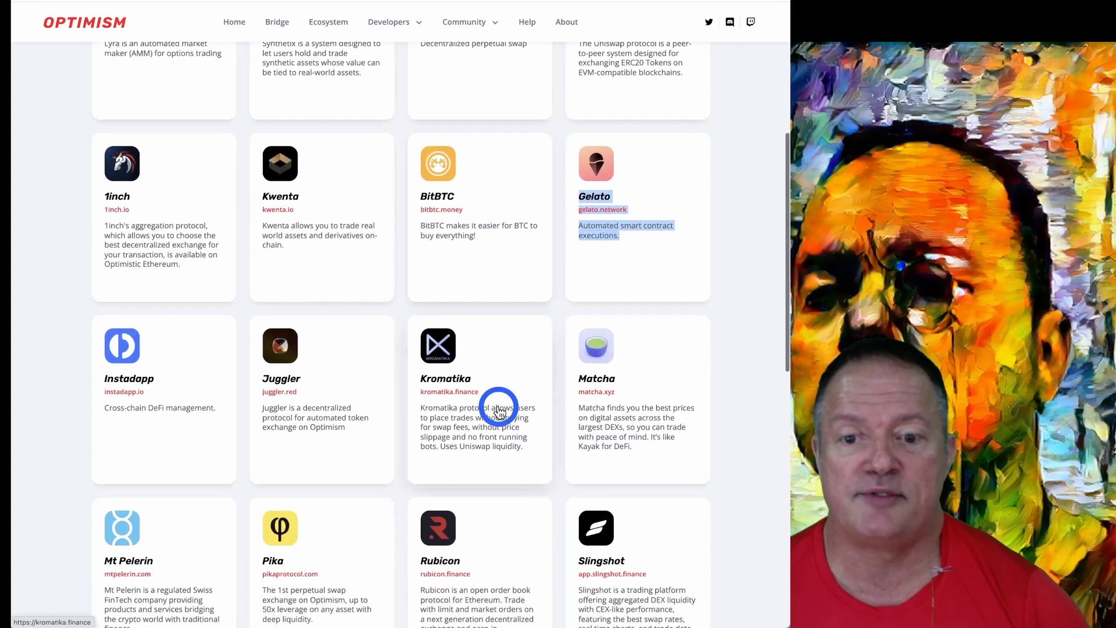
{"action": "scroll", "coordinate": [498, 409], "scroll_direction": "up", "scroll_amount": 15}
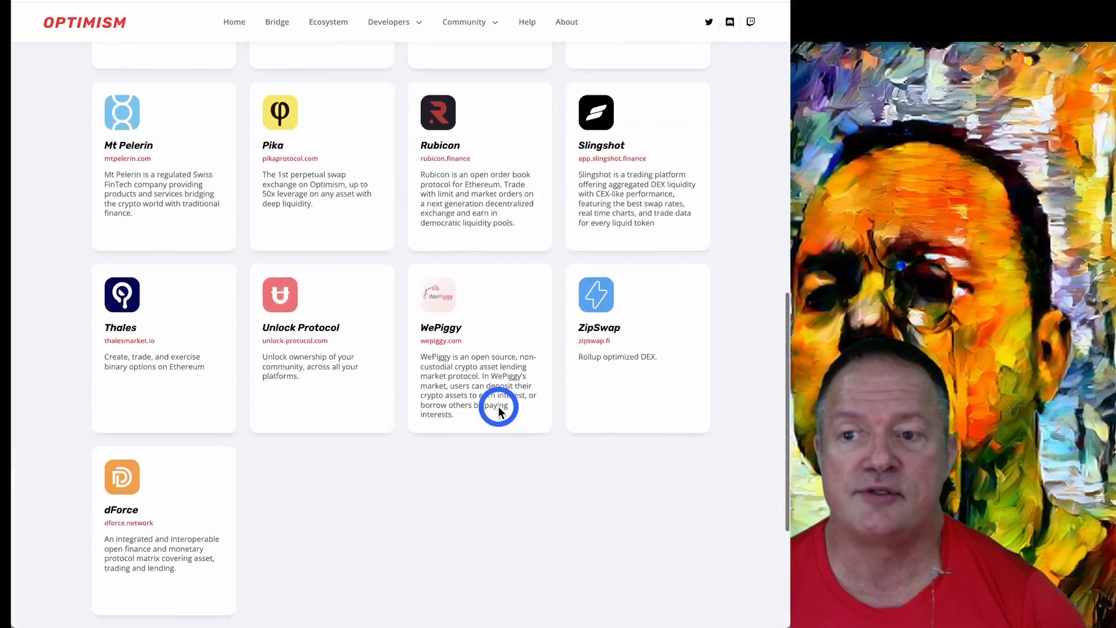
{"action": "scroll", "coordinate": [499, 410], "scroll_direction": "up", "scroll_amount": 1}
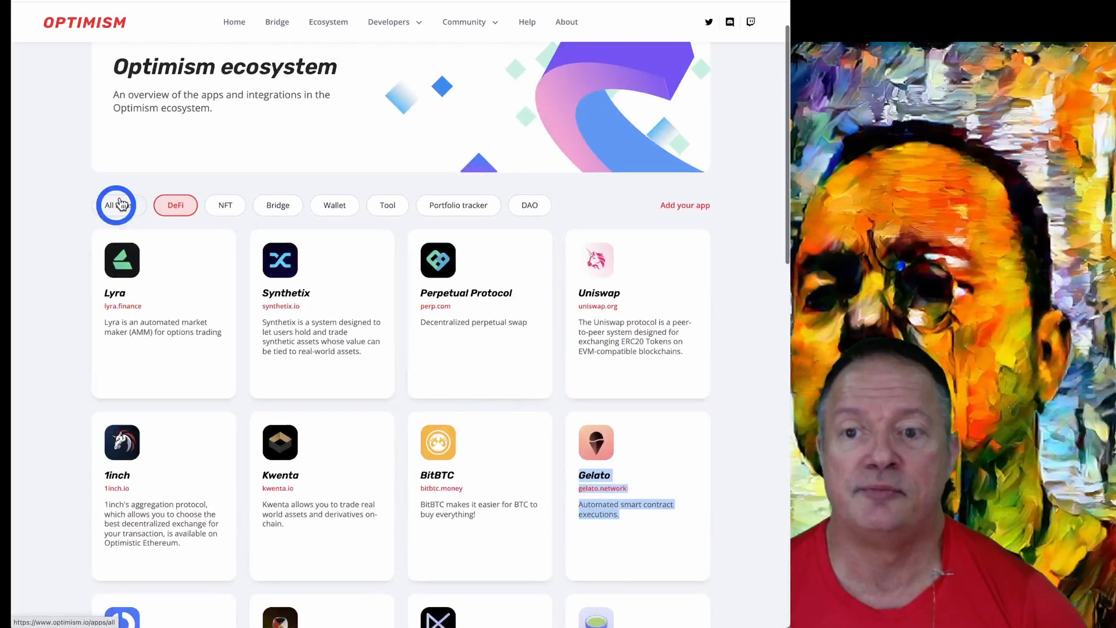
Filter the Optimism ecosystem apps by NFT and look through the listed projects
{"action": "left_click", "coordinate": [225, 208]}
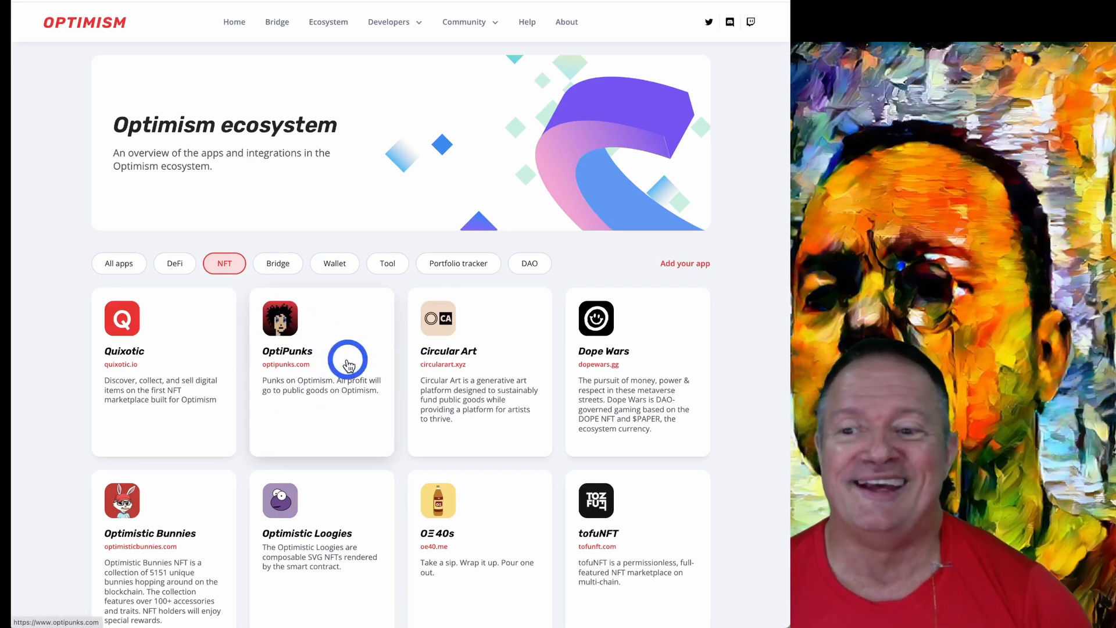
{"action": "scroll", "coordinate": [348, 364], "scroll_direction": "down", "scroll_amount": 3}
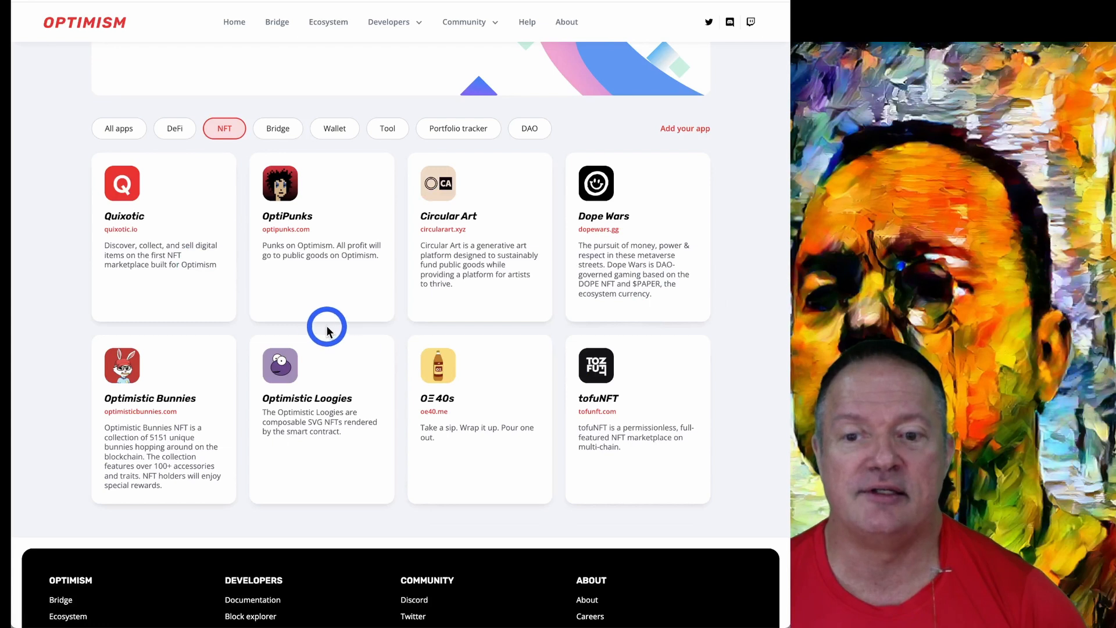
{"action": "scroll", "coordinate": [331, 334], "scroll_direction": "up", "scroll_amount": 3}
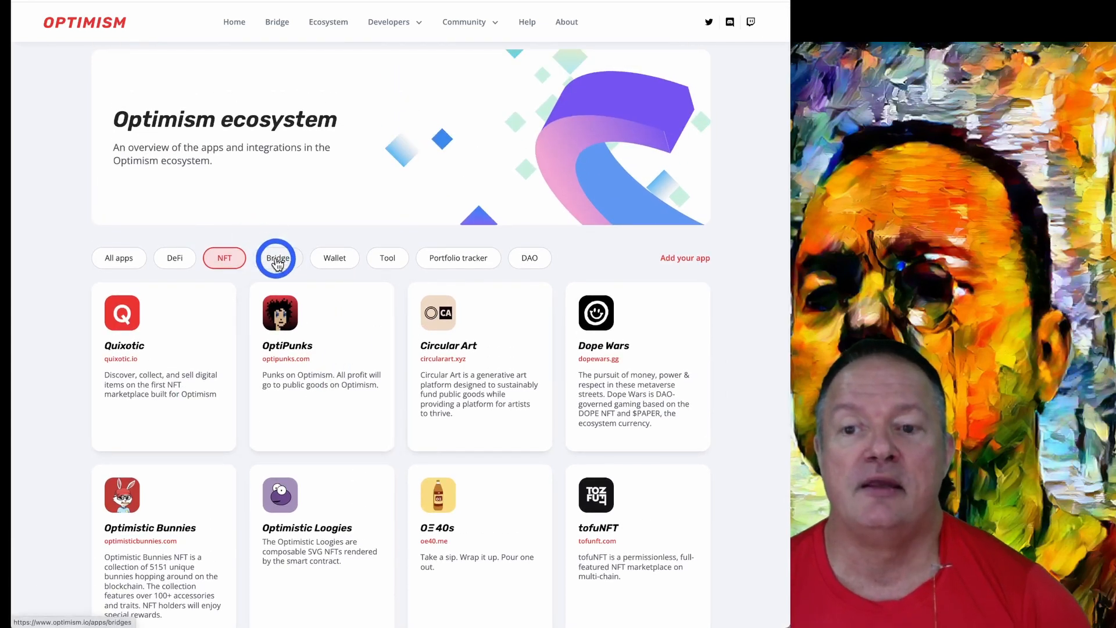
Filter the ecosystem apps by Bridge and open the Optimism Gateway
{"action": "left_click", "coordinate": [278, 259]}
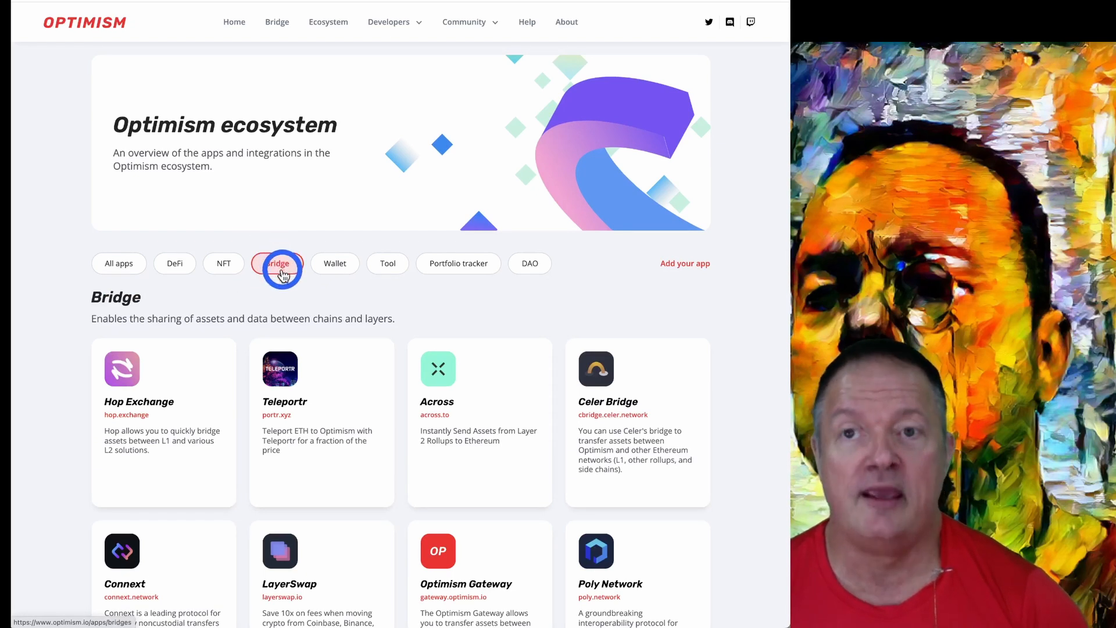
{"action": "scroll", "coordinate": [316, 270], "scroll_direction": "down", "scroll_amount": 3}
{"action": "scroll", "coordinate": [329, 276], "scroll_direction": "down", "scroll_amount": 1}
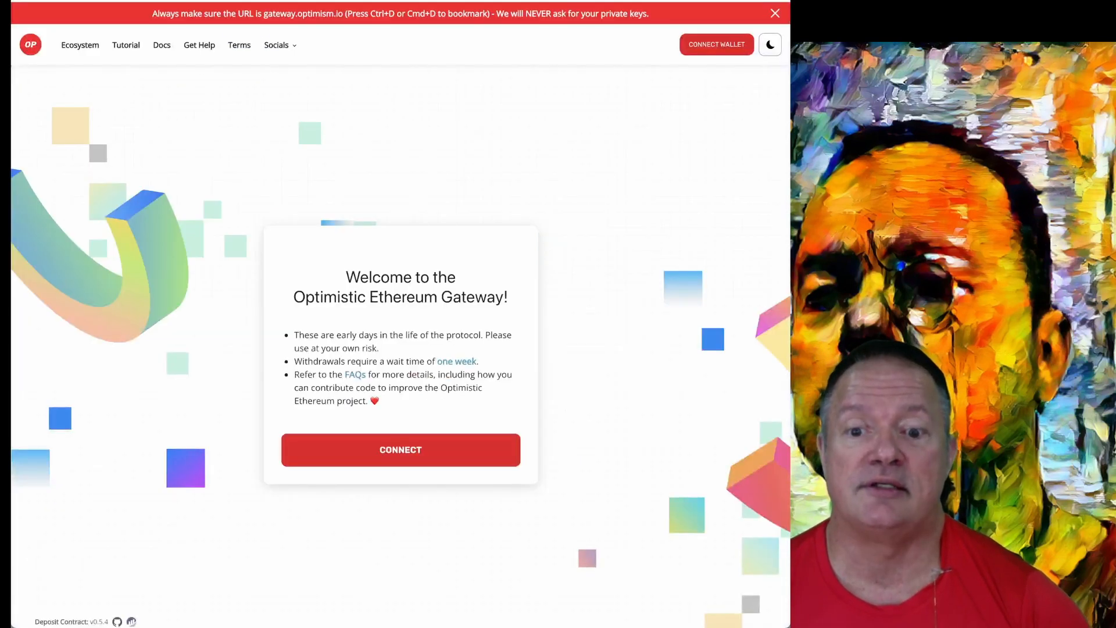
Connect the MetaMask wallet to the Optimism Gateway and browse the list of assets available for deposit from Mainnet
{"action": "left_click", "coordinate": [399, 448]}
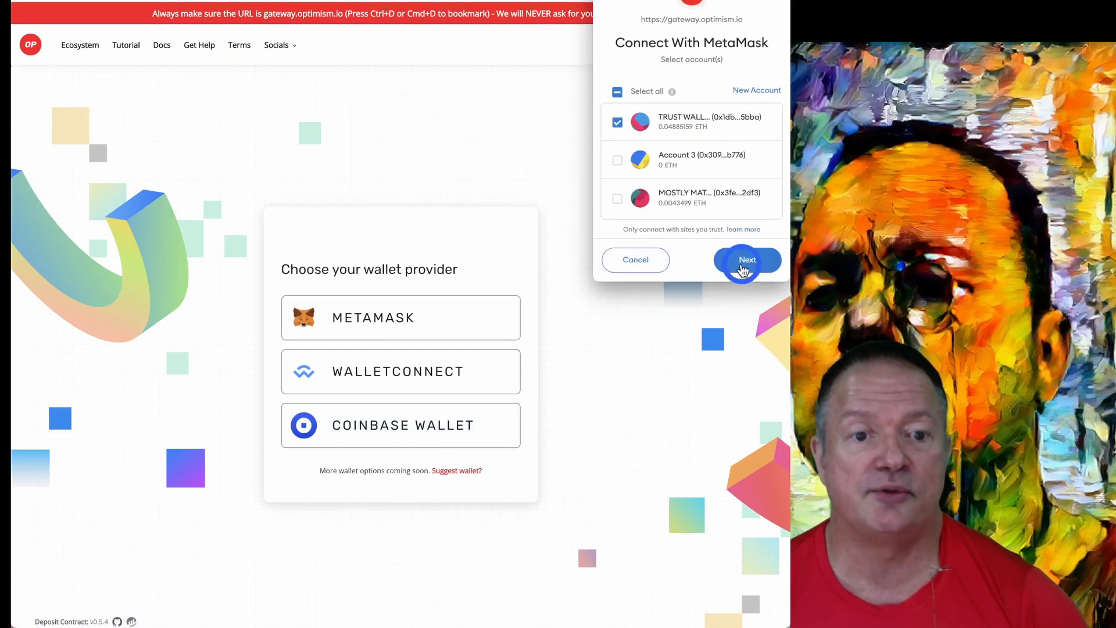
{"action": "left_click", "coordinate": [744, 261]}
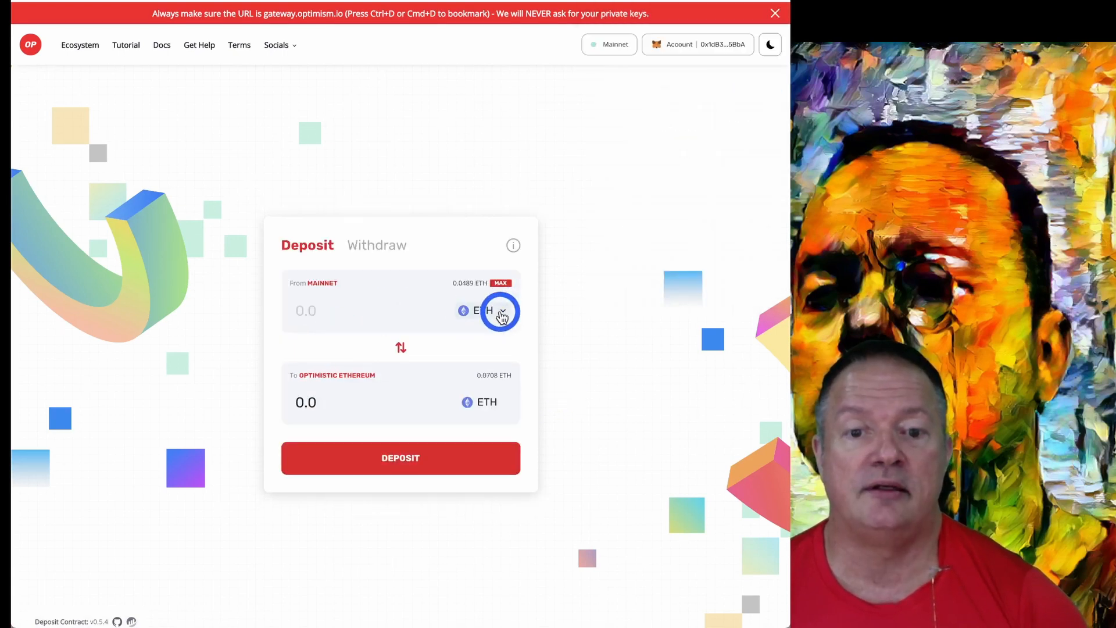
{"action": "left_click", "coordinate": [501, 313]}
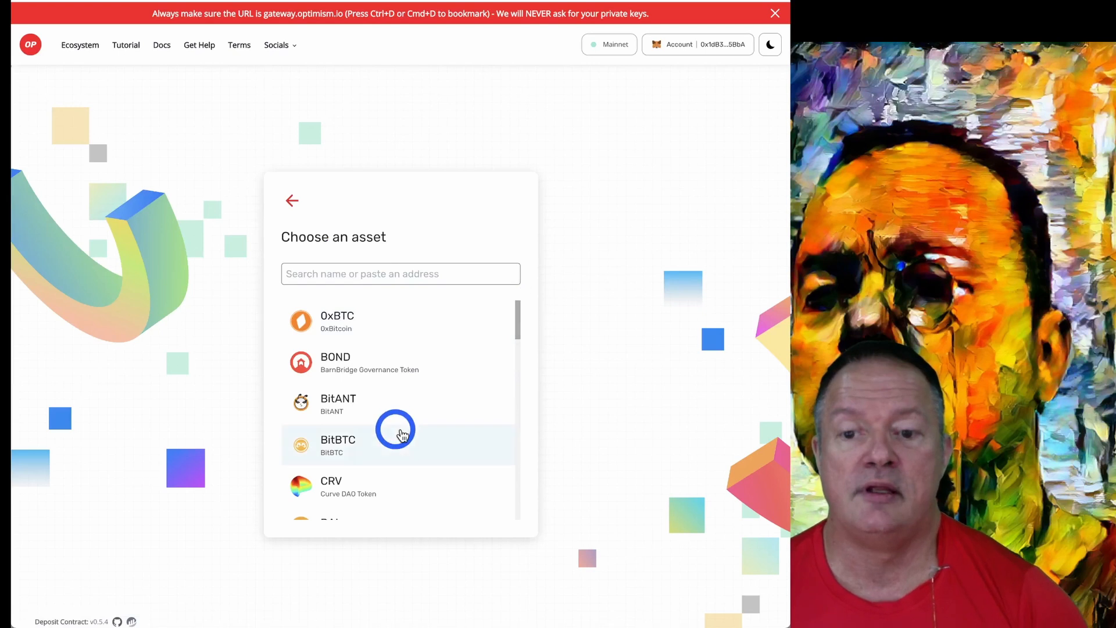
{"action": "scroll", "coordinate": [401, 433], "scroll_direction": "down", "scroll_amount": 12}
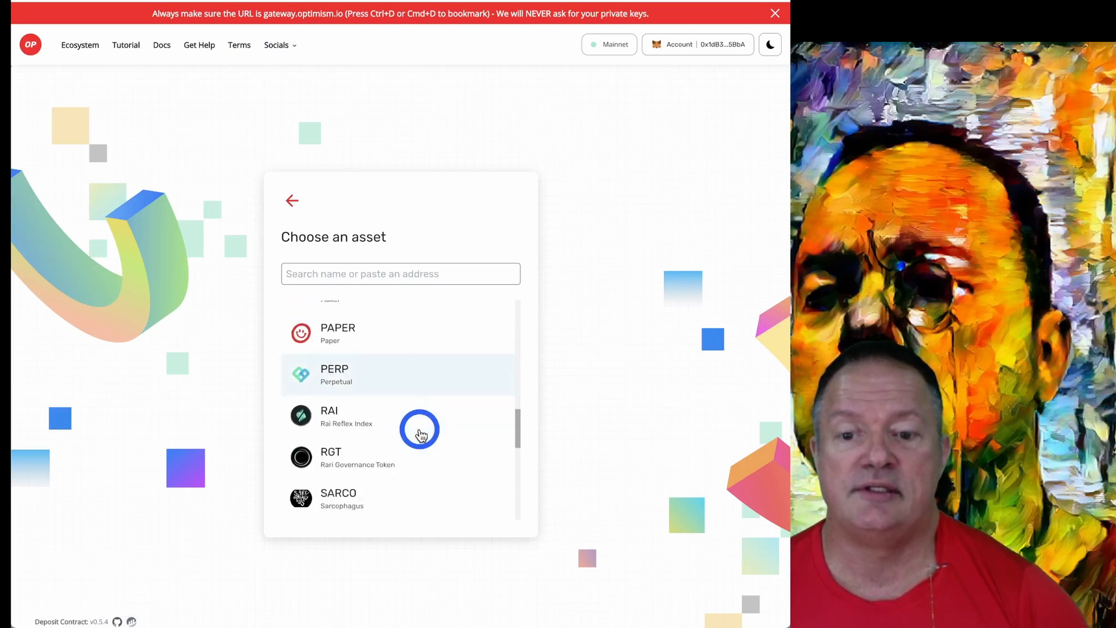
{"action": "scroll", "coordinate": [420, 434], "scroll_direction": "down", "scroll_amount": 5}
{"action": "scroll", "coordinate": [420, 435], "scroll_direction": "up", "scroll_amount": 15}
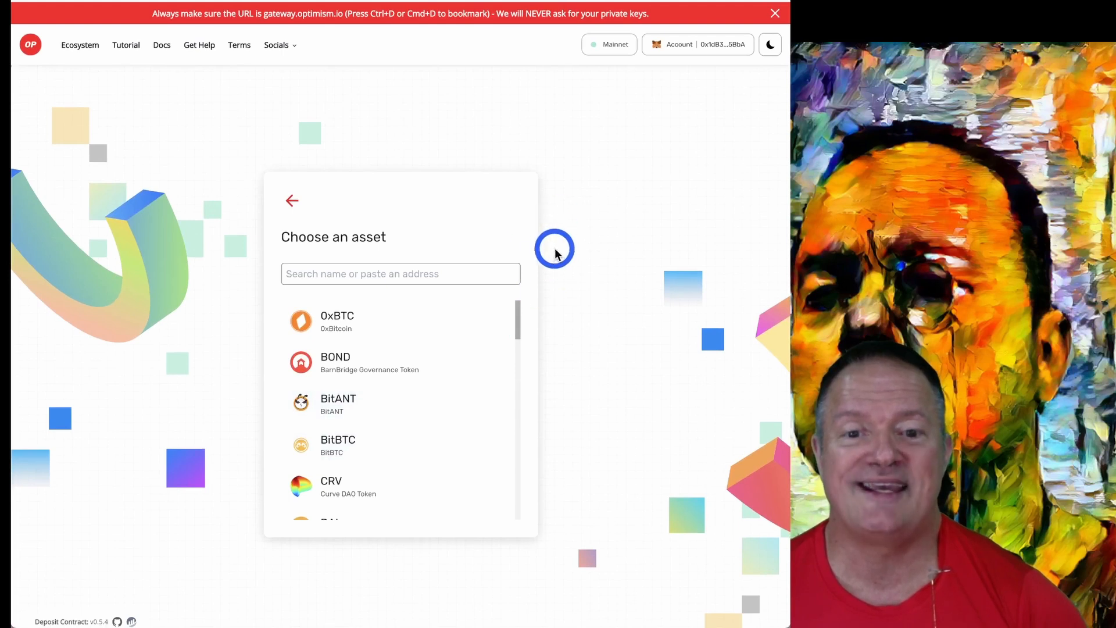
{"action": "left_click", "coordinate": [413, 353]}
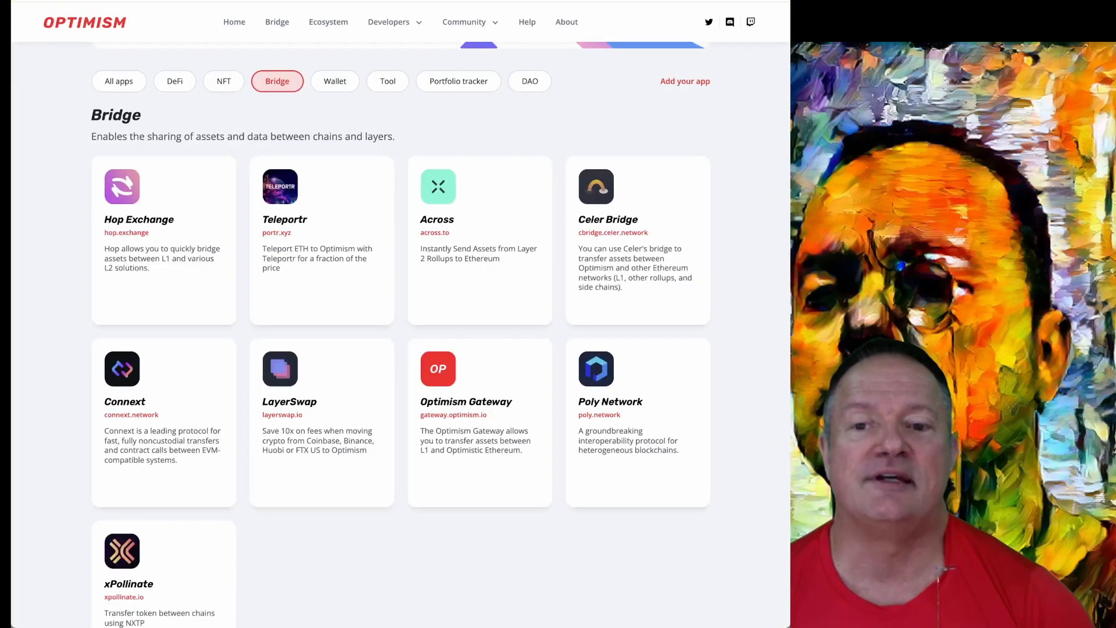
Open xPollinate from the Bridge apps and examine the token balances on Binance Smart Chain in the MetaMask wallet
{"action": "scroll", "coordinate": [304, 578], "scroll_direction": "down", "scroll_amount": 2}
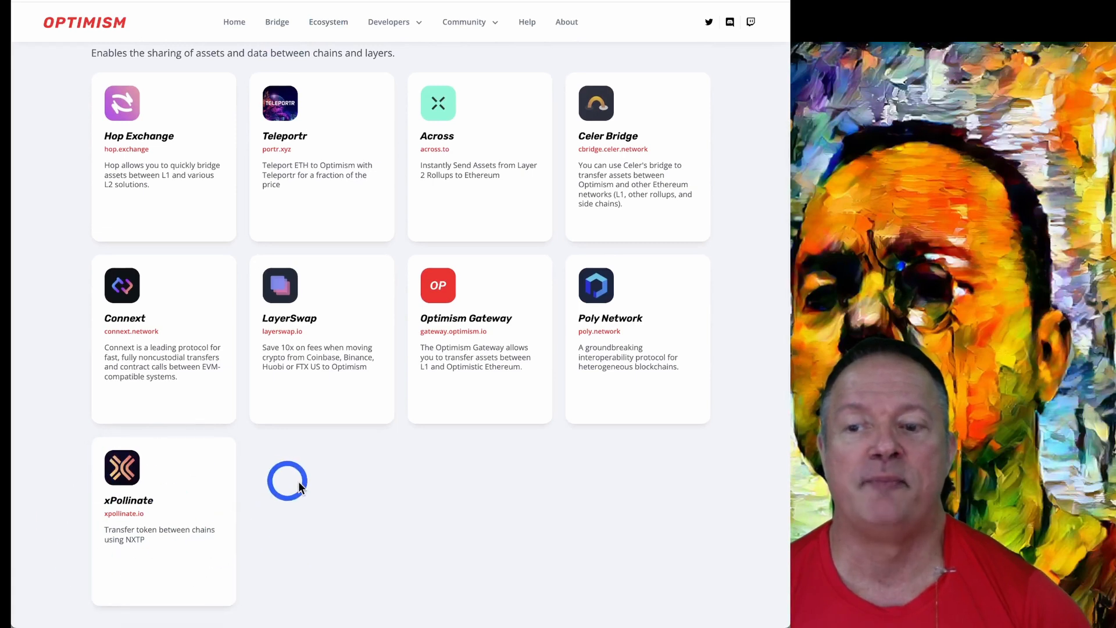
{"action": "scroll", "coordinate": [298, 481], "scroll_direction": "up", "scroll_amount": 2}
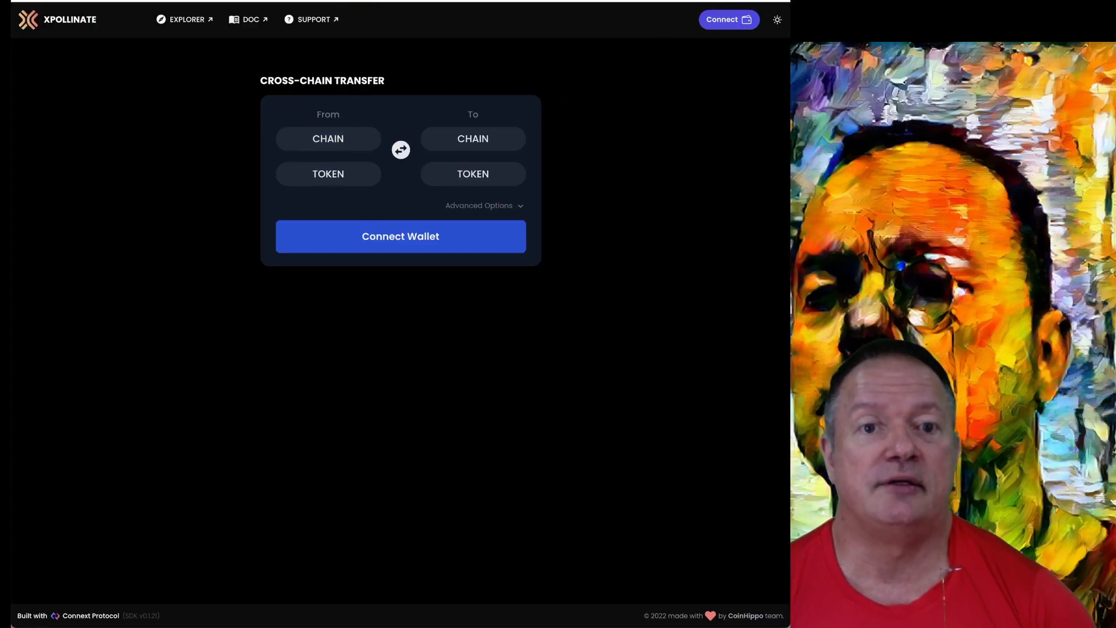
{"action": "left_click", "coordinate": [706, 0]}
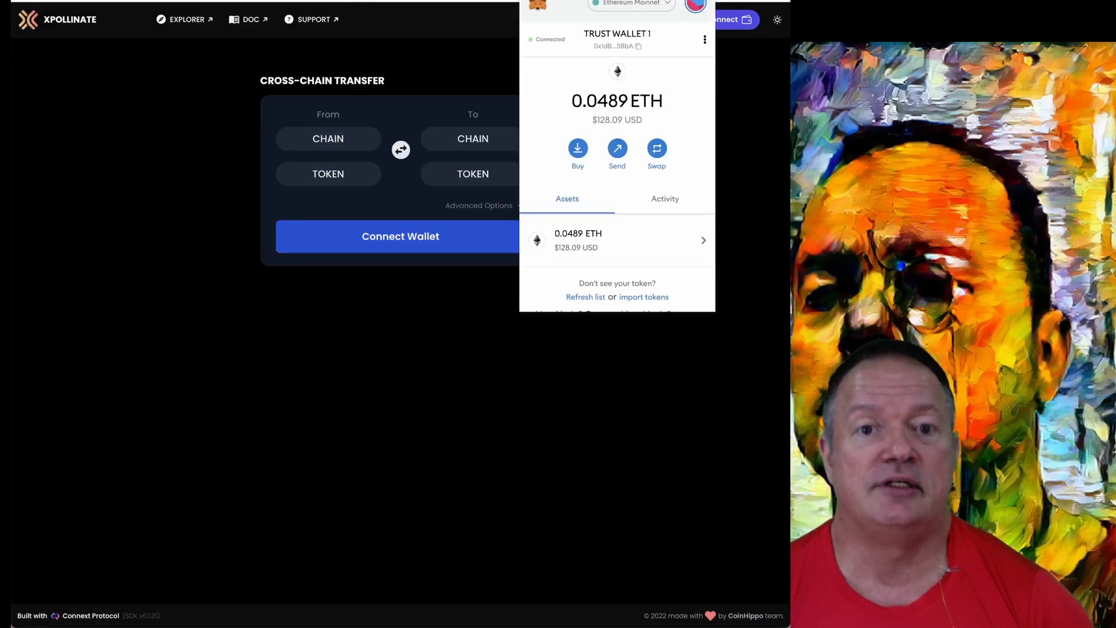
{"action": "scroll", "coordinate": [637, 140], "scroll_direction": "down", "scroll_amount": 2}
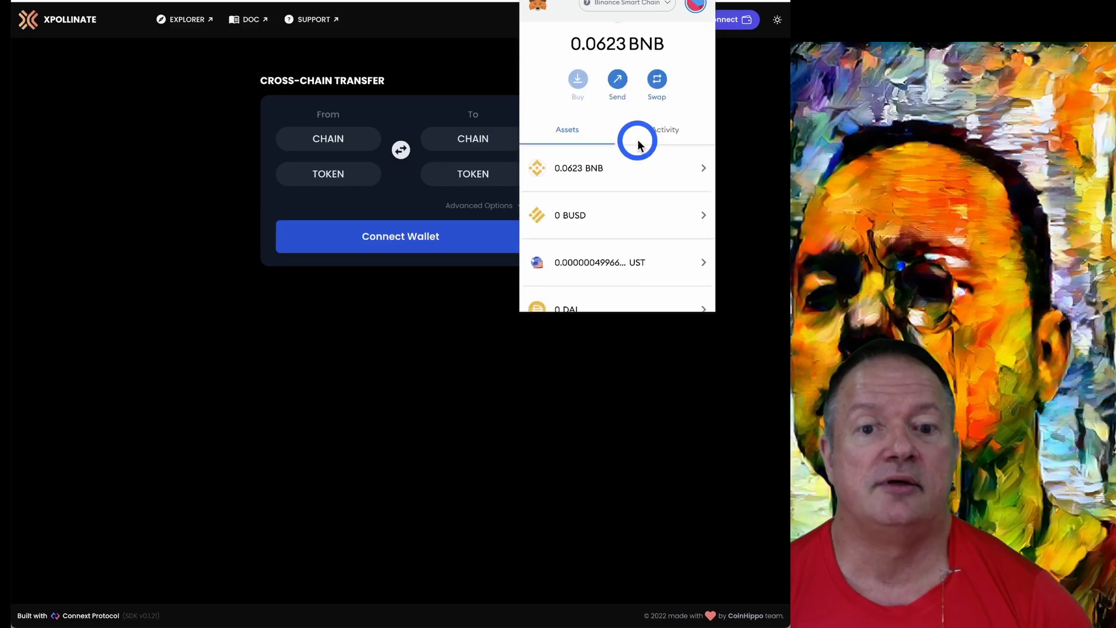
{"action": "scroll", "coordinate": [640, 141], "scroll_direction": "down", "scroll_amount": 3}
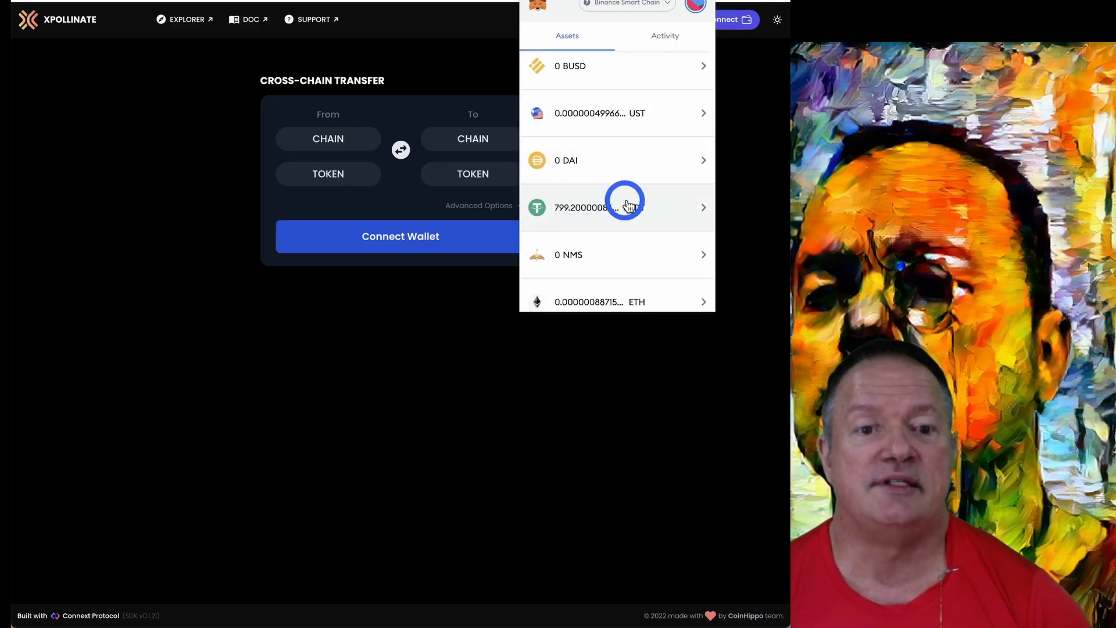
Configure the cross-chain transfer from Binance Smart Chain to Optimism and choose ETH as the source token
{"action": "left_click", "coordinate": [751, 149]}
{"action": "left_click", "coordinate": [340, 141]}
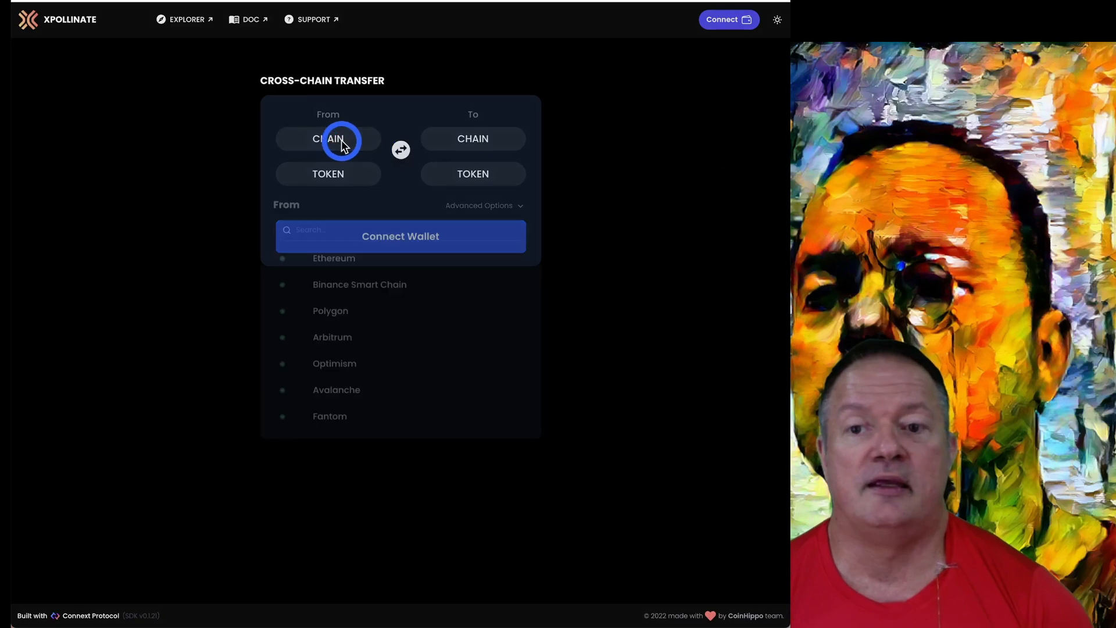
{"action": "left_click", "coordinate": [337, 287]}
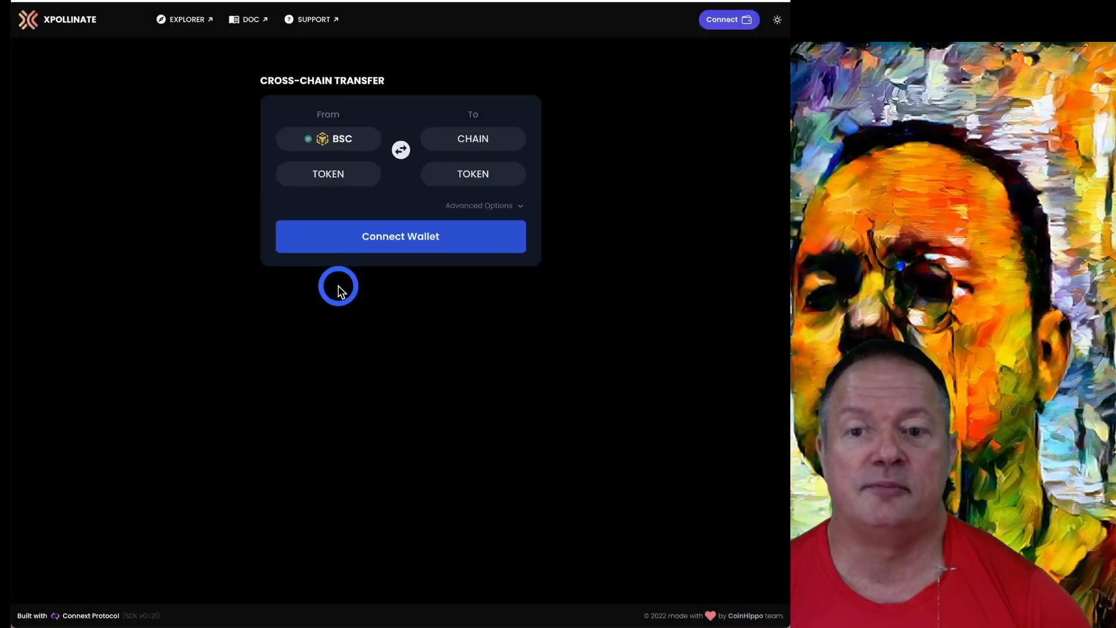
{"action": "left_click", "coordinate": [488, 137]}
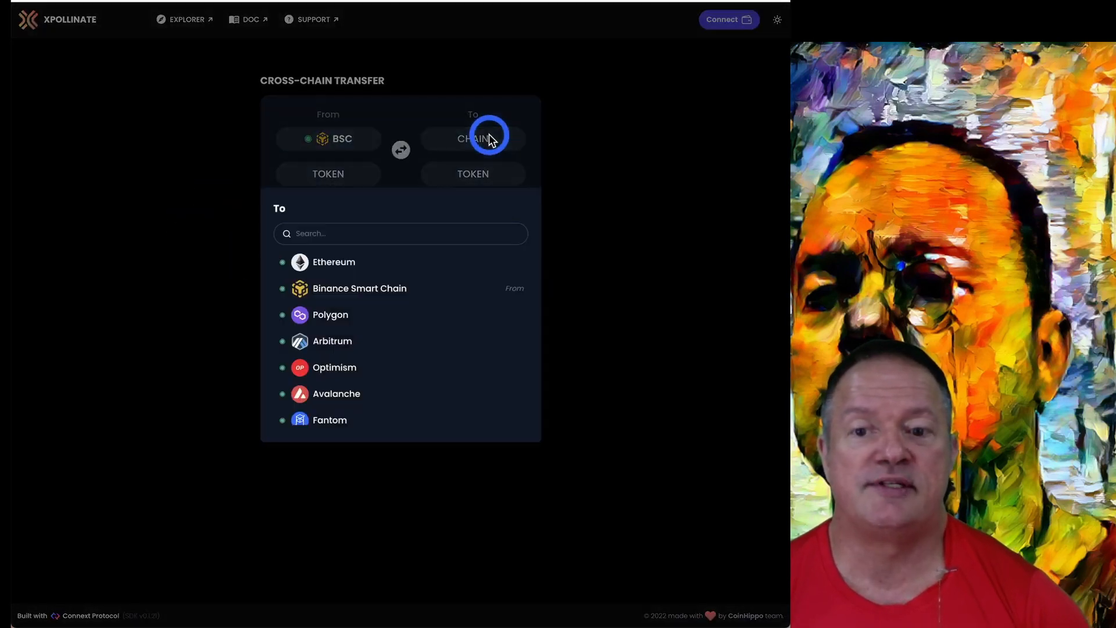
{"action": "left_click", "coordinate": [335, 369]}
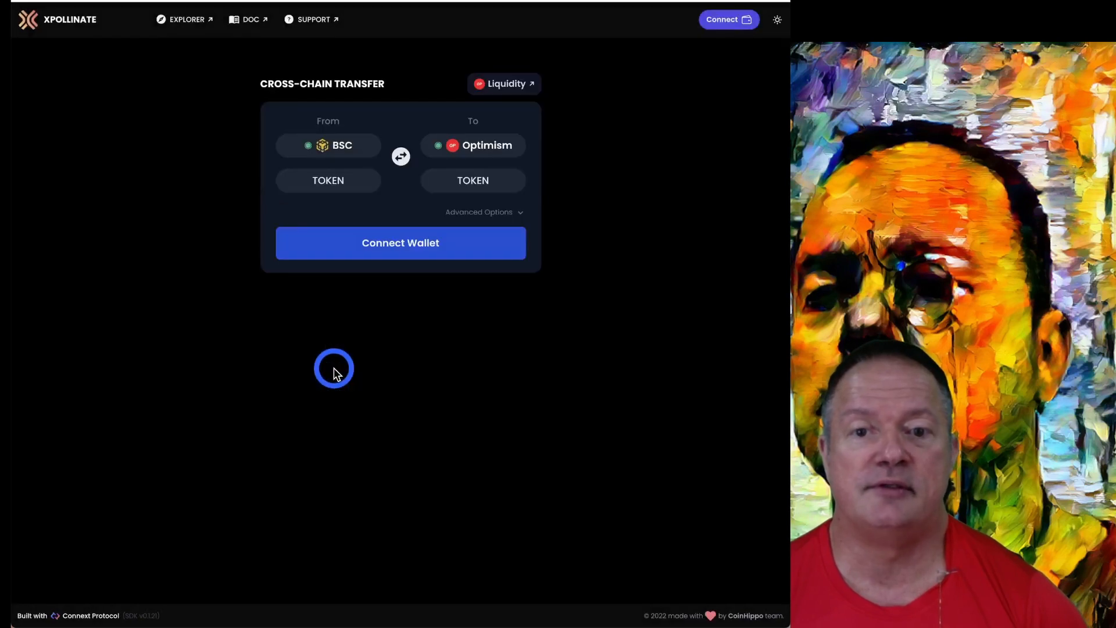
{"action": "left_click", "coordinate": [338, 181]}
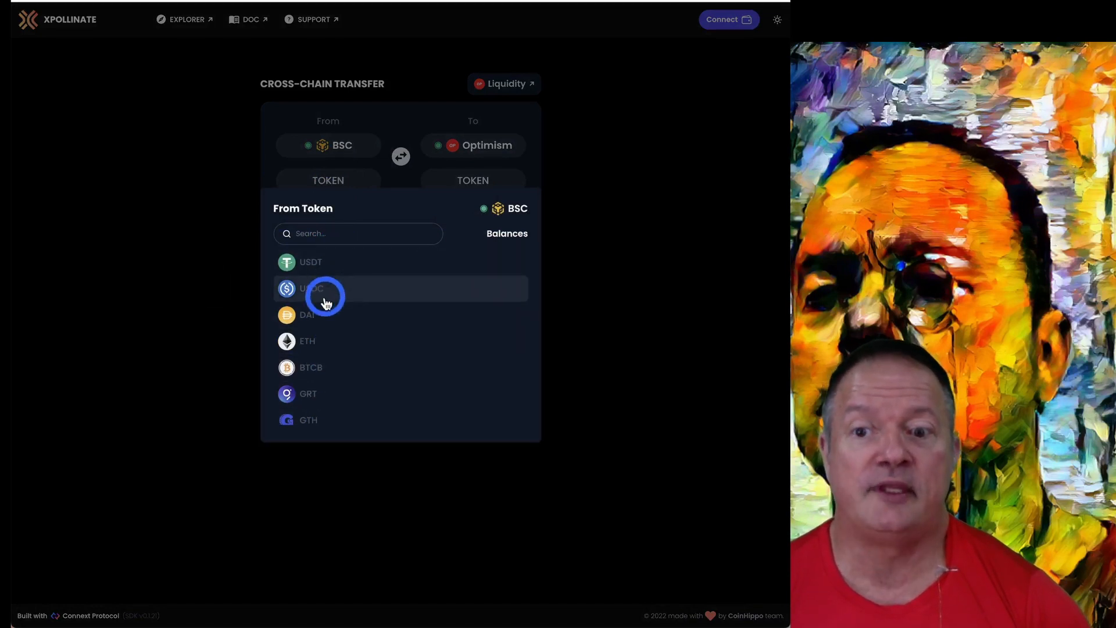
{"action": "left_click", "coordinate": [308, 344]}
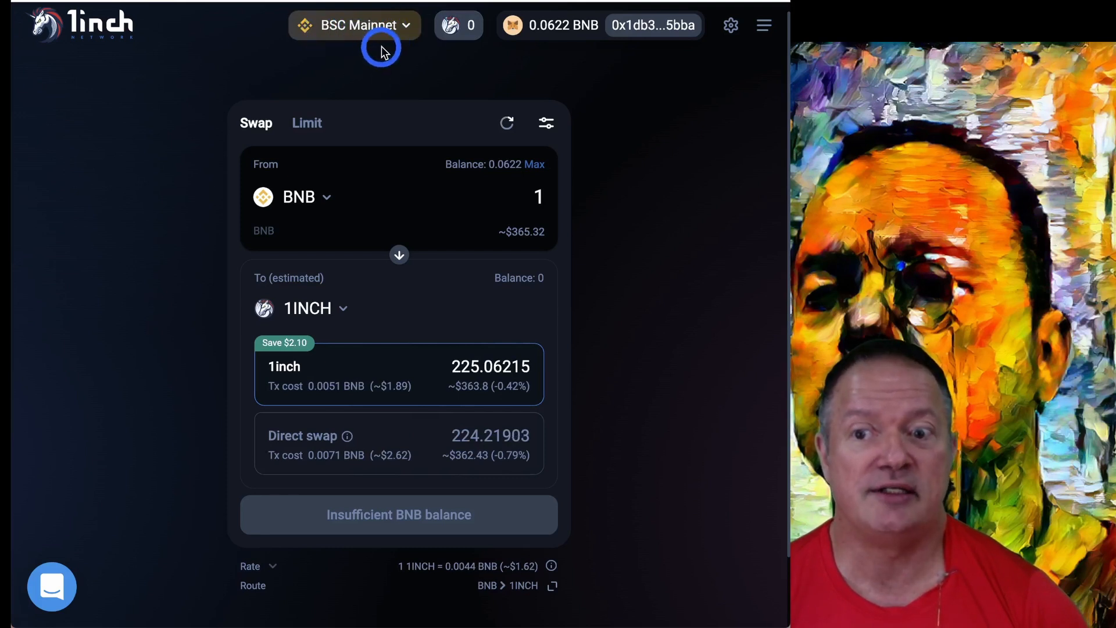
Switch to 1inch and set the BSC Mainnet swap pair to pay with USDT and receive ETH
{"action": "left_click", "coordinate": [329, 198]}
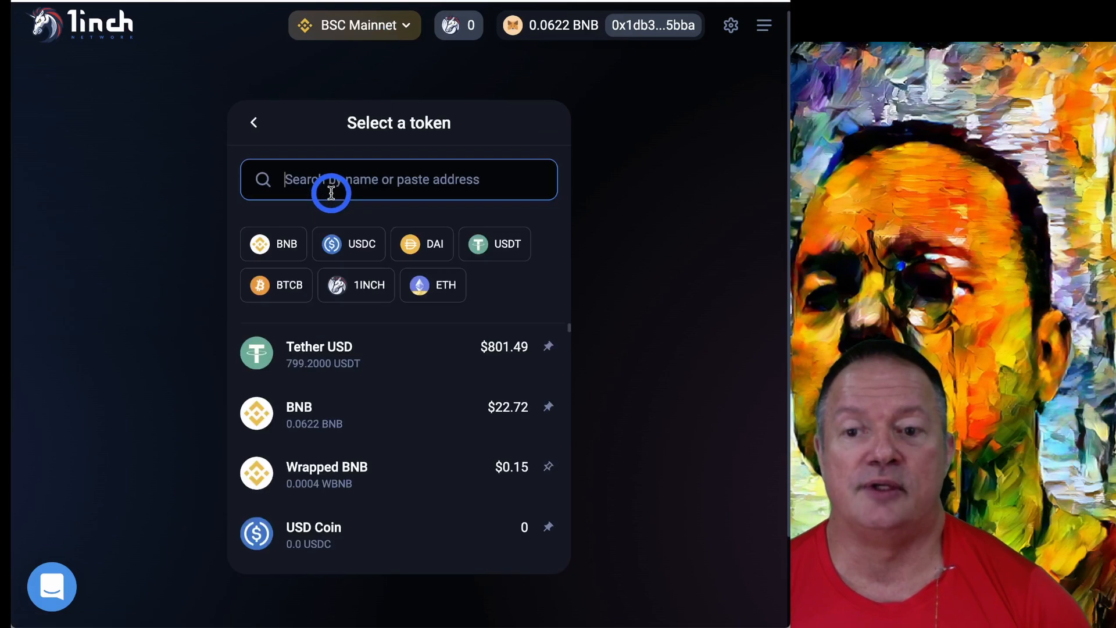
{"action": "left_click", "coordinate": [508, 243]}
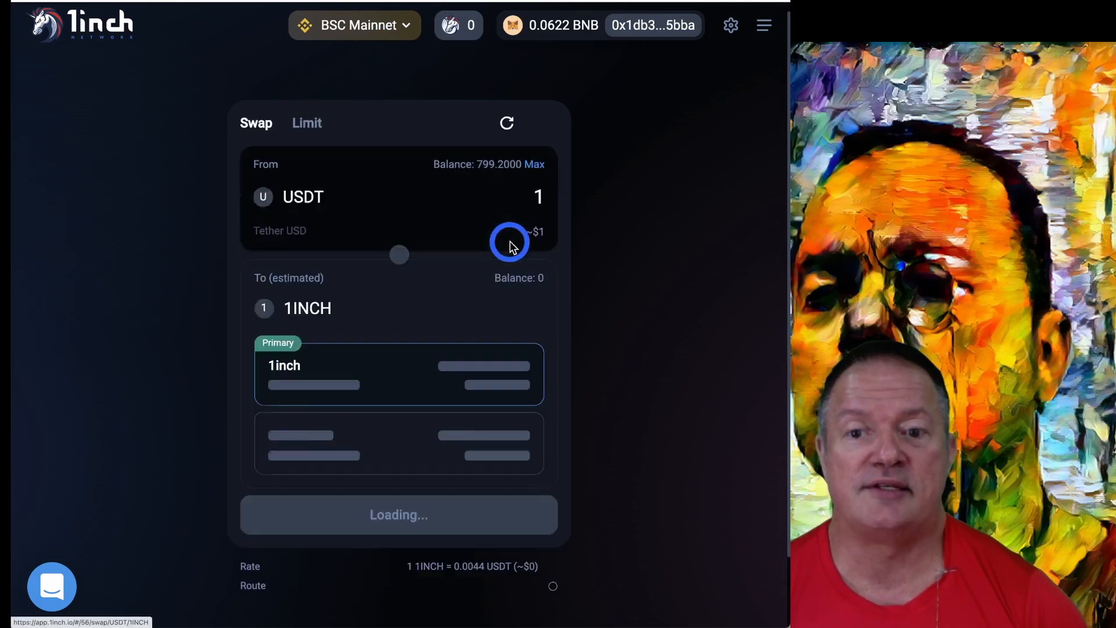
{"action": "left_click", "coordinate": [316, 311]}
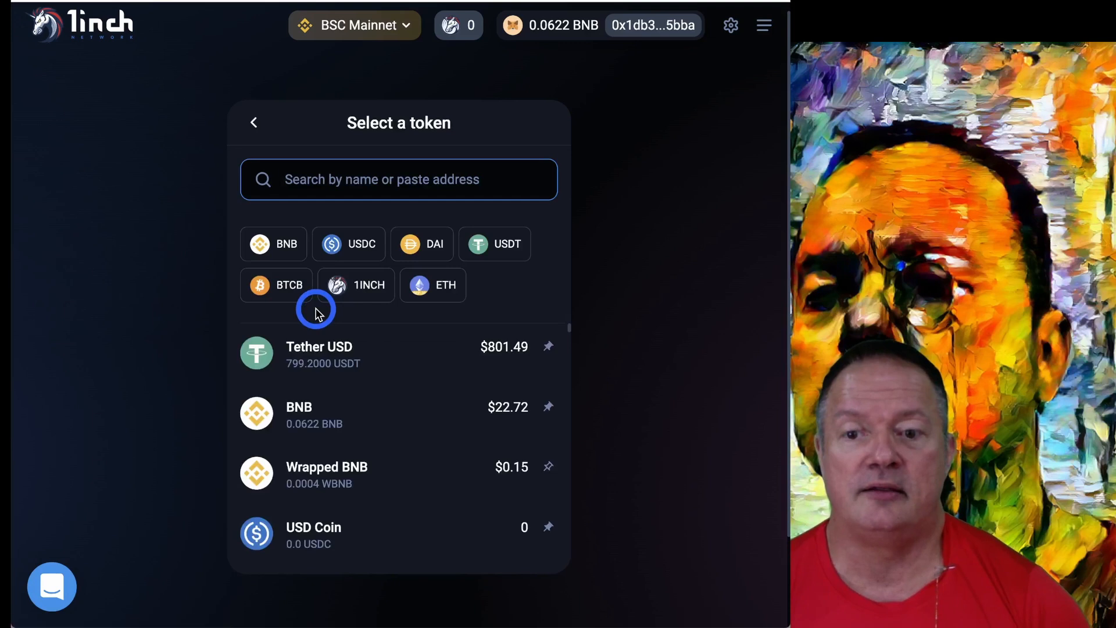
{"action": "left_click", "coordinate": [447, 289]}
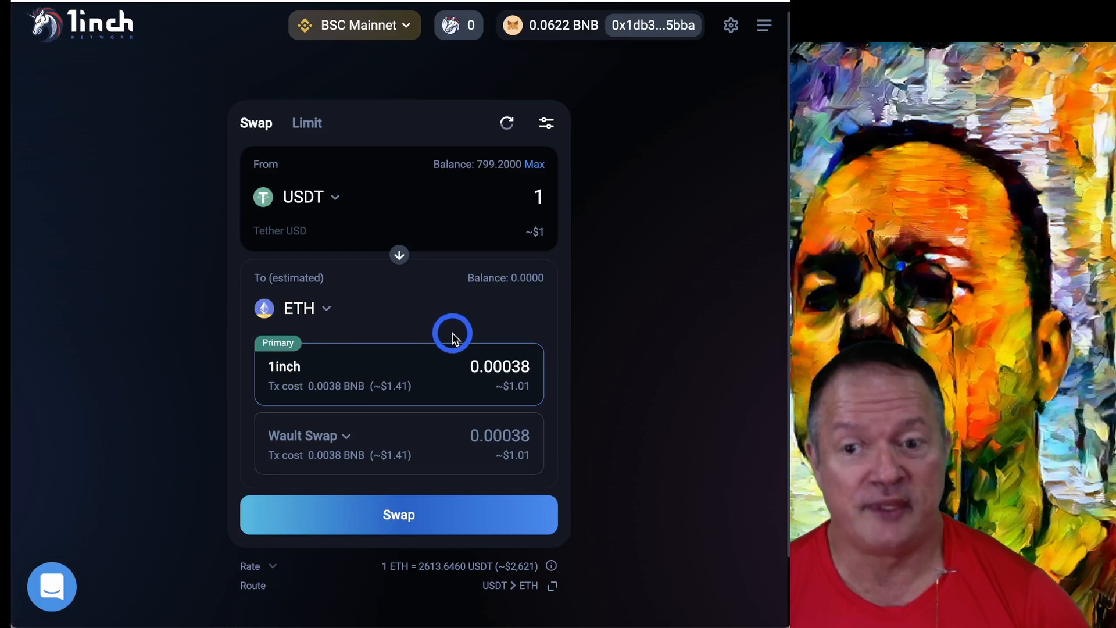
Search the destination token list for "we", clear the search, and check the Binance Smart Chain account in MetaMask
{"action": "left_click", "coordinate": [297, 314]}
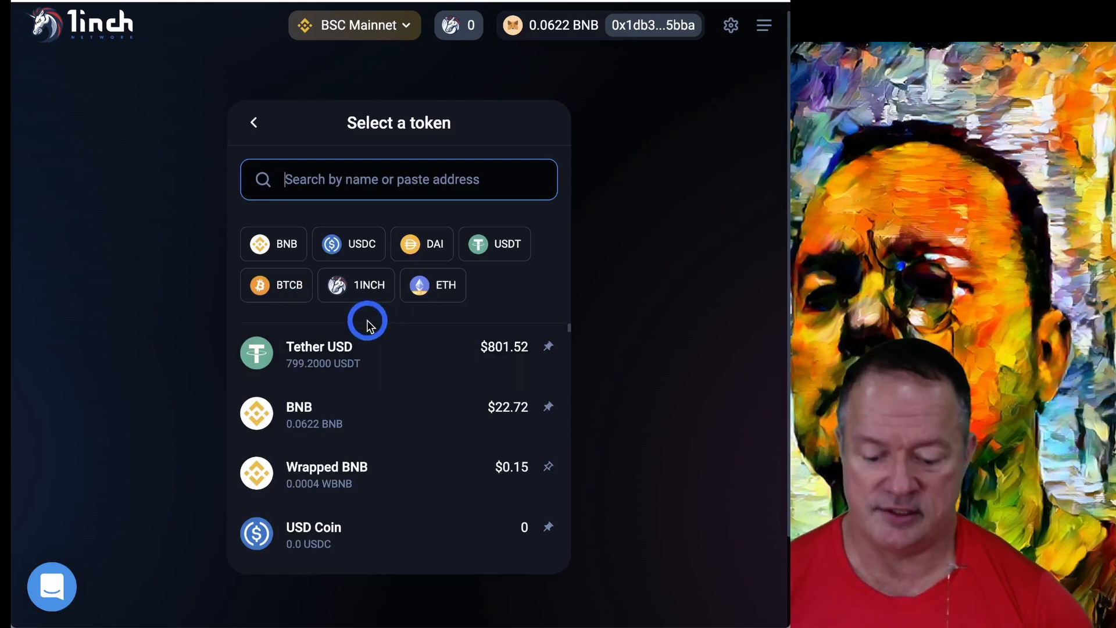
{"action": "type", "text": "we"}
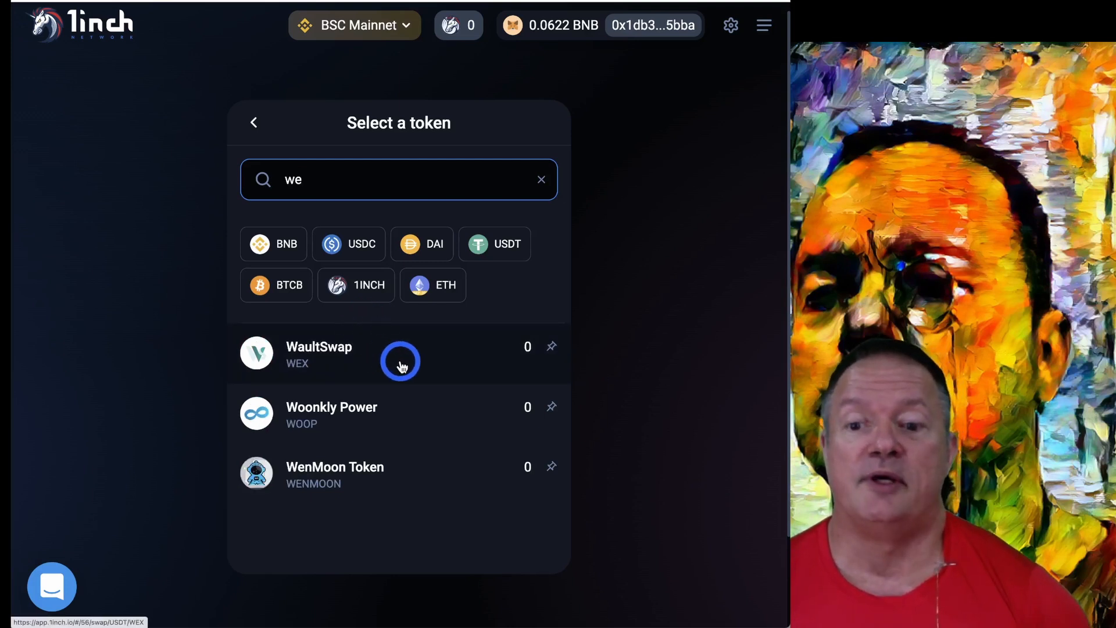
{"action": "key", "text": "BackSpace"}
{"action": "key", "text": "BackSpace"}
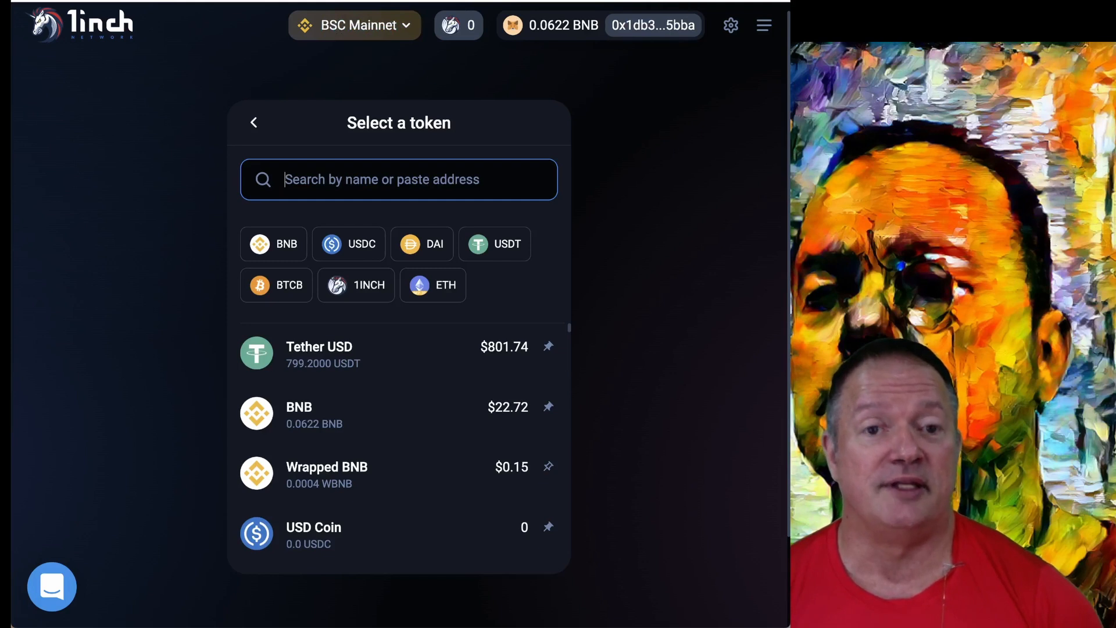
{"action": "left_click", "coordinate": [704, 0]}
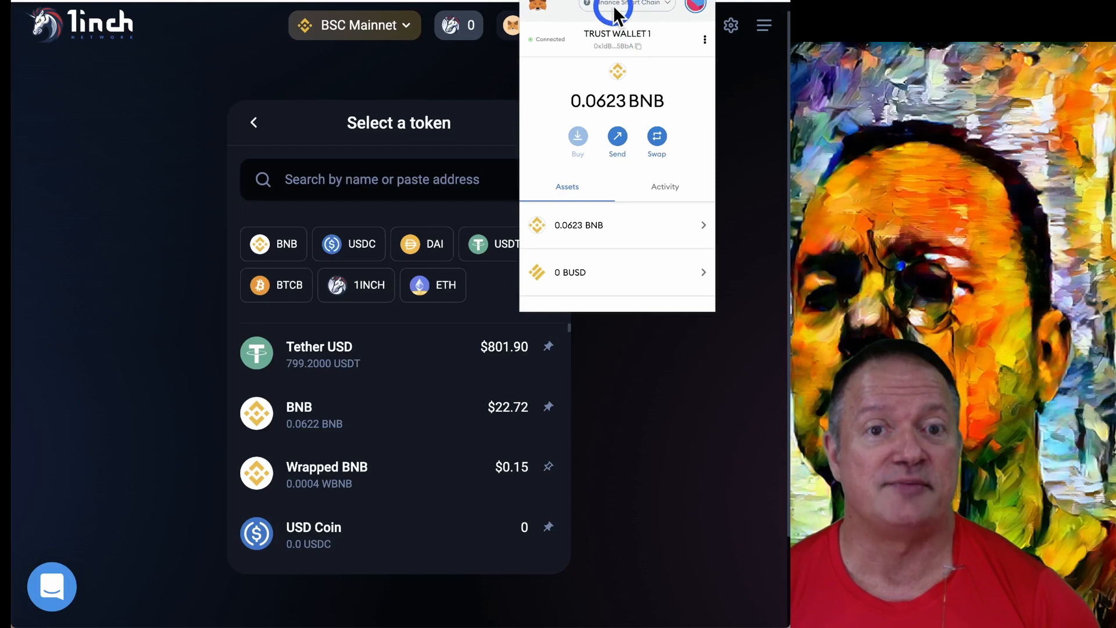
{"action": "left_click", "coordinate": [750, 156]}
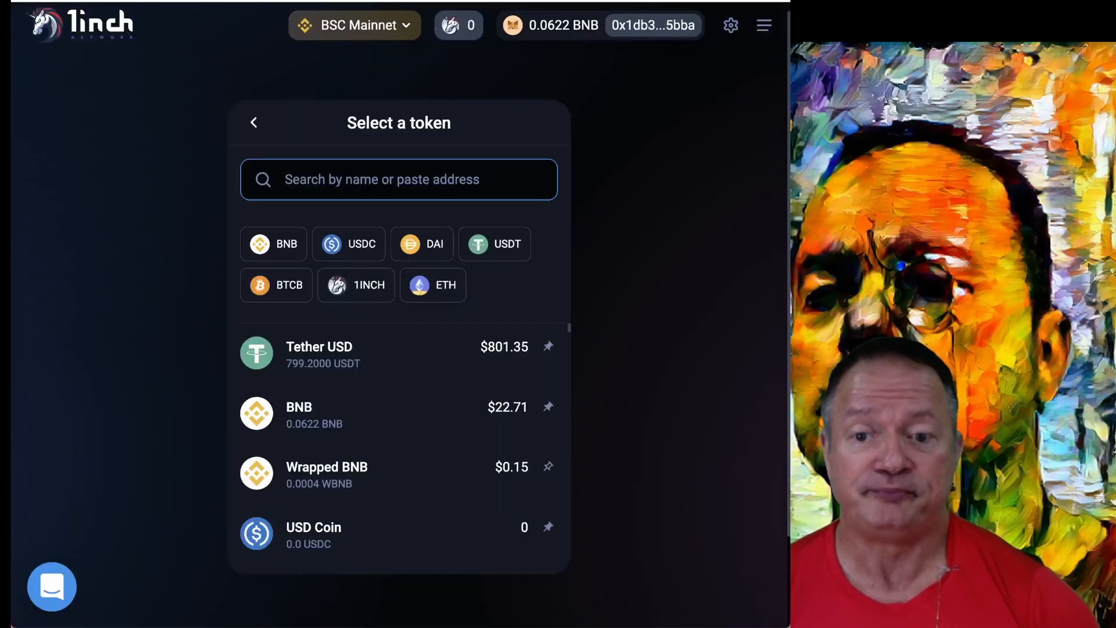
Return to the swap form with USDT as the source and ETH as the destination, and set the amount to 100 USDT
{"action": "left_click", "coordinate": [357, 24]}
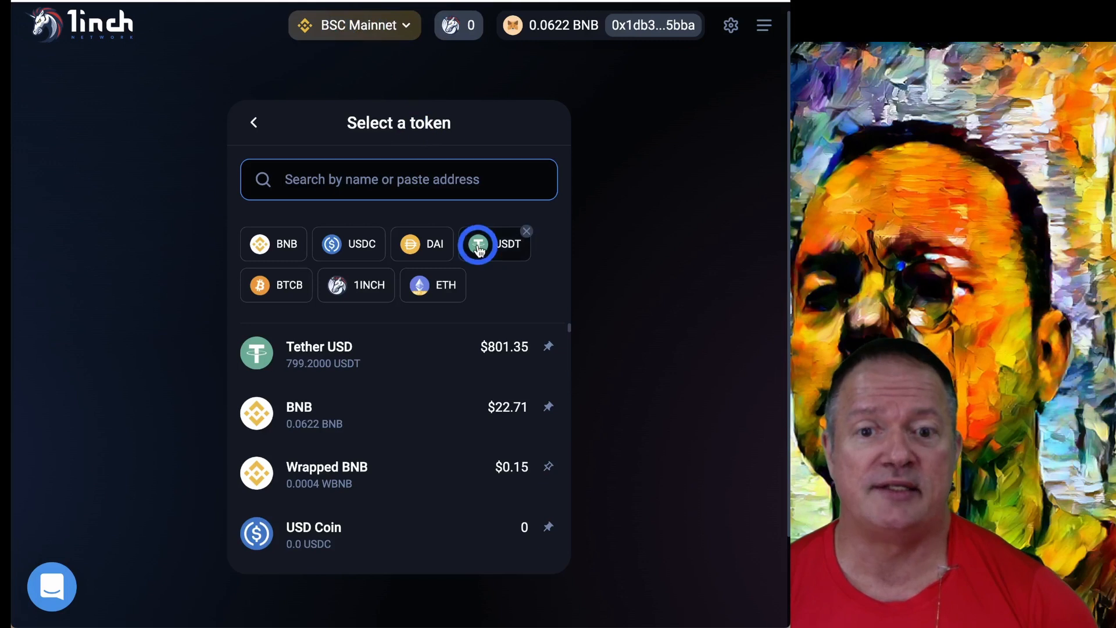
{"action": "left_click", "coordinate": [503, 244]}
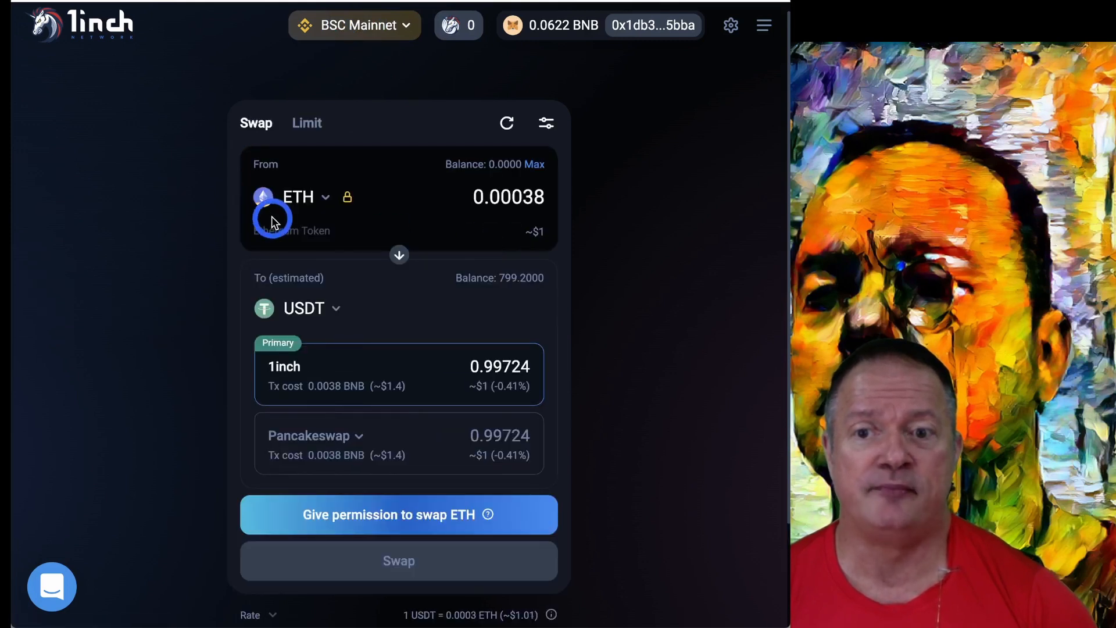
{"action": "left_click", "coordinate": [399, 256]}
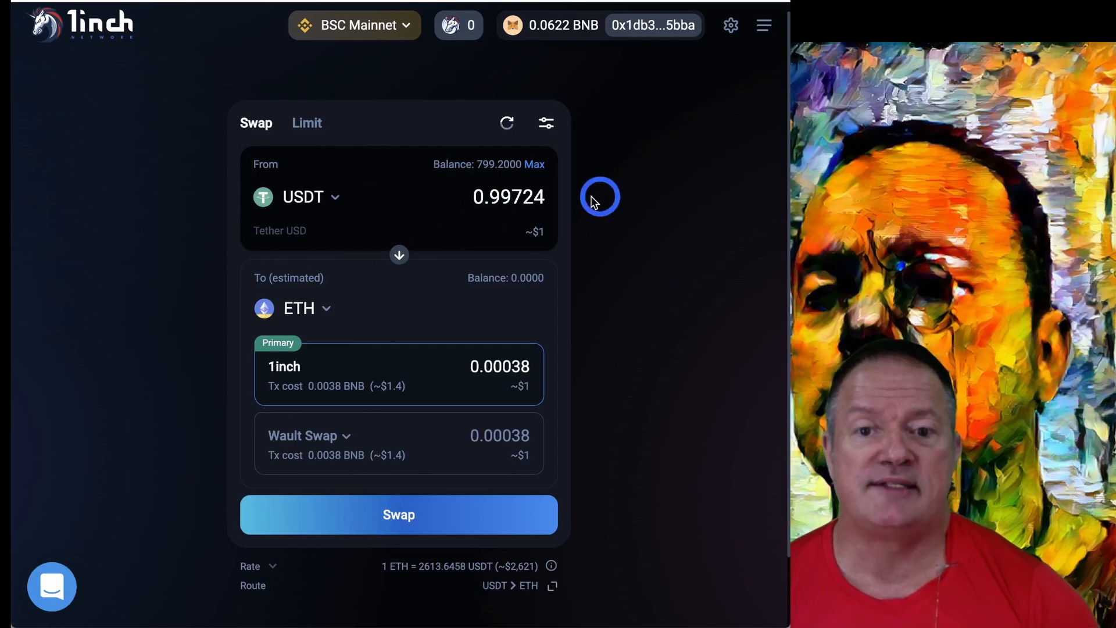
{"action": "left_click_drag", "start_coordinate": [469, 194], "coordinate": [552, 197]}
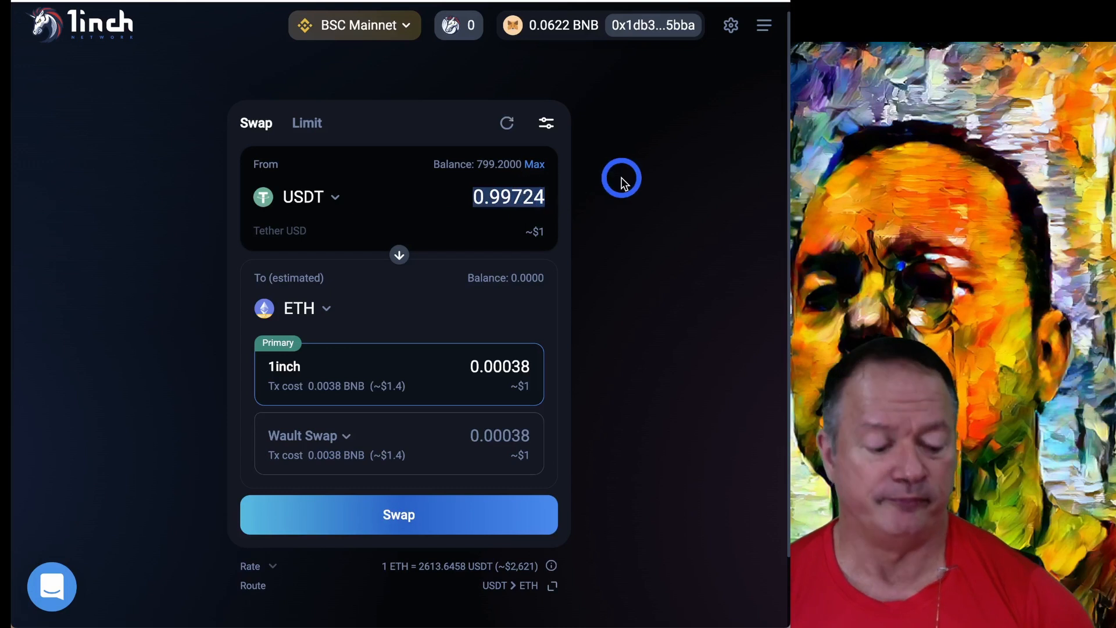
{"action": "type", "text": "100"}
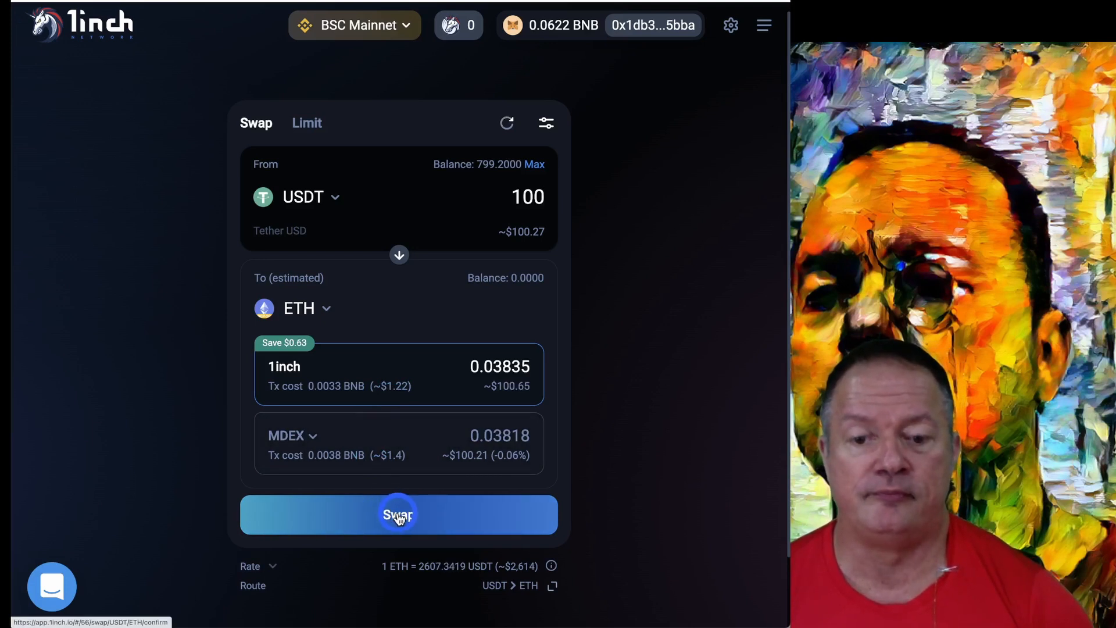
Submit the 100 USDT to ETH swap with a refreshed rate, confirm it in MetaMask, and close the transaction notice
{"action": "left_click", "coordinate": [398, 515]}
{"action": "left_click", "coordinate": [643, 201]}
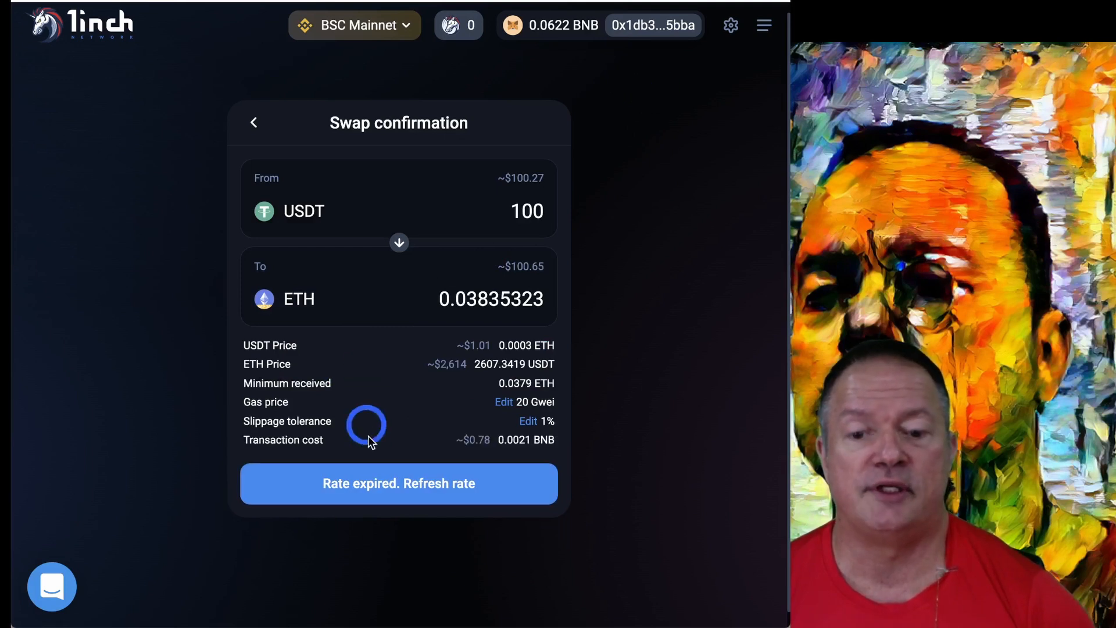
{"action": "left_click", "coordinate": [394, 486]}
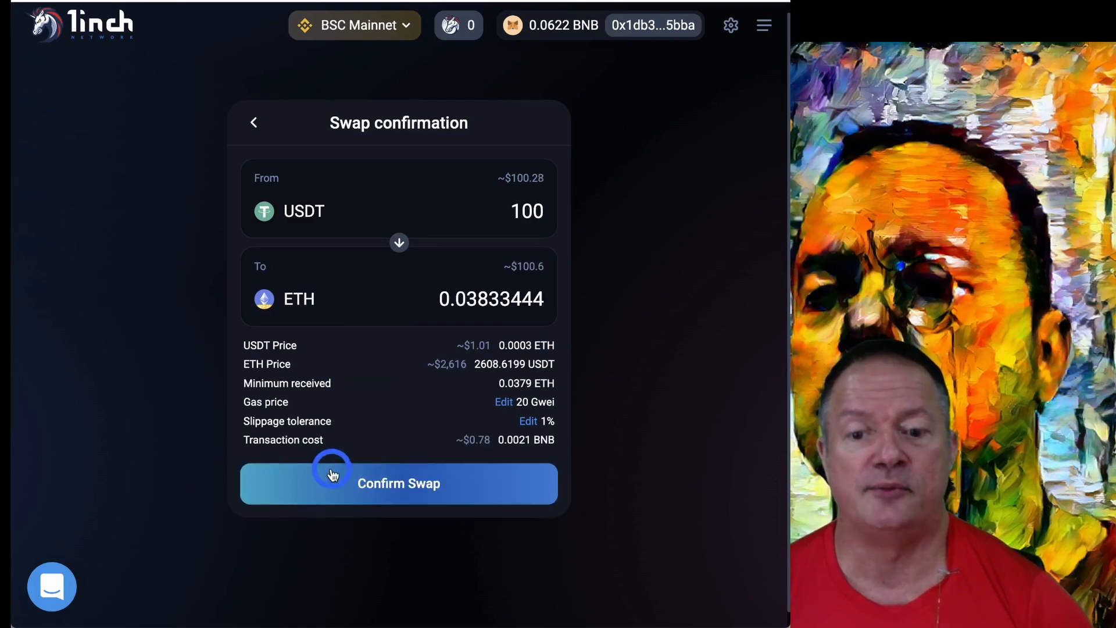
{"action": "left_click", "coordinate": [401, 487]}
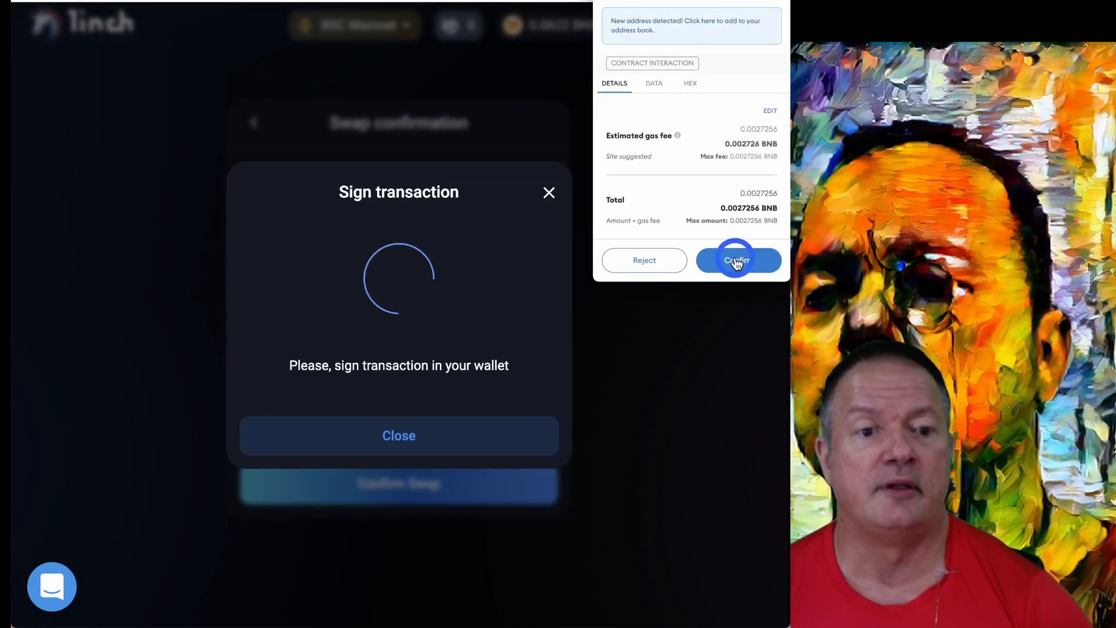
{"action": "left_click", "coordinate": [734, 262]}
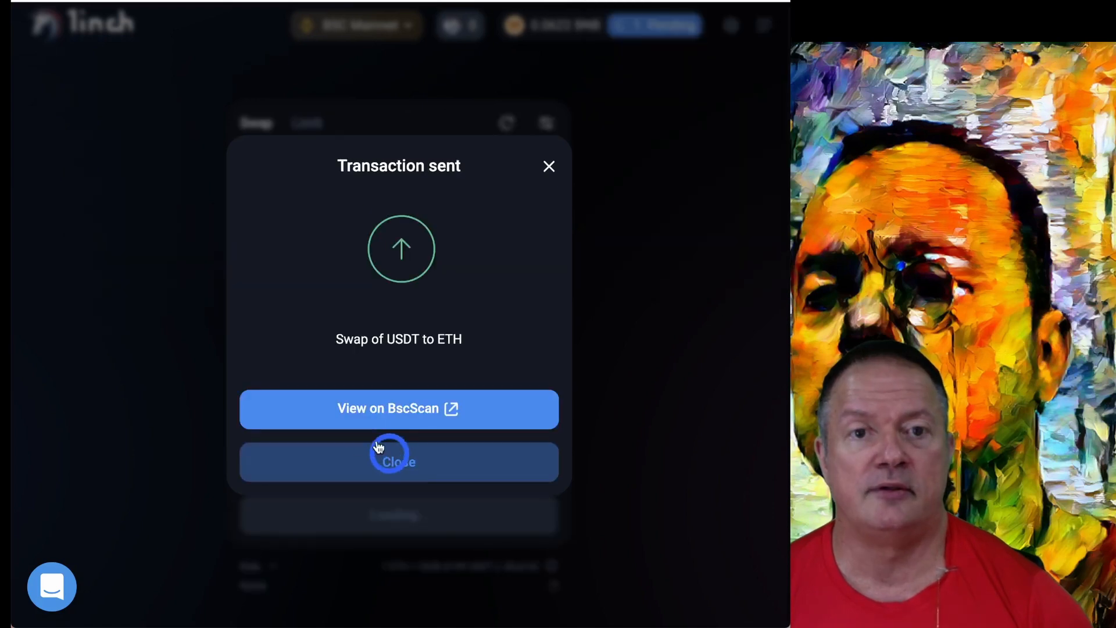
{"action": "left_click", "coordinate": [389, 453]}
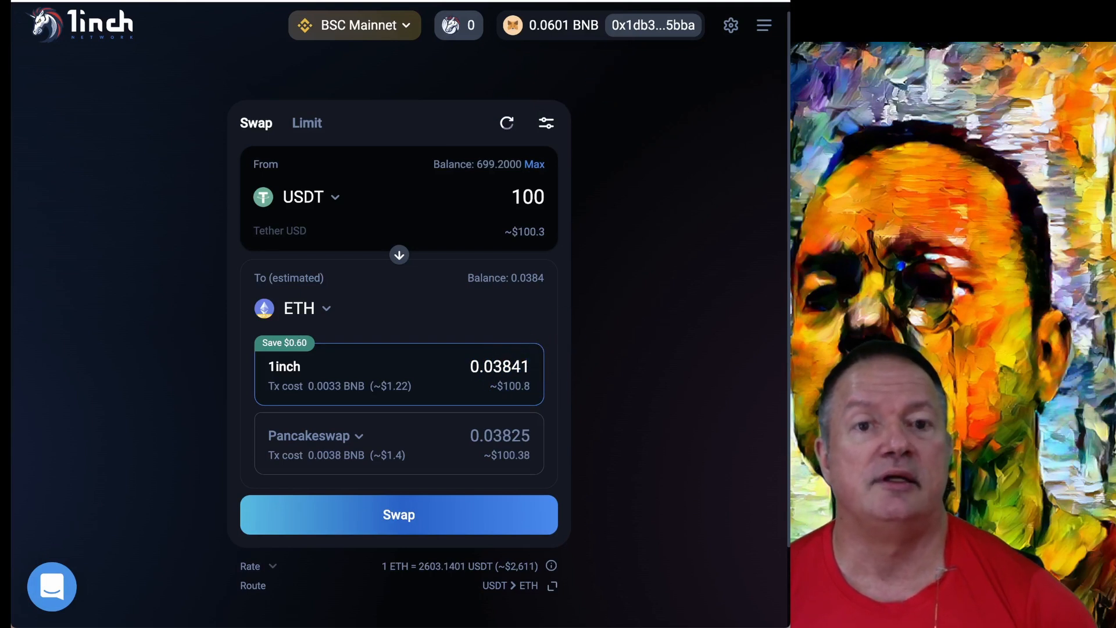
Check the USDT and ETH balances among the MetaMask wallet's assets on Binance Smart Chain
{"action": "left_click", "coordinate": [697, 1]}
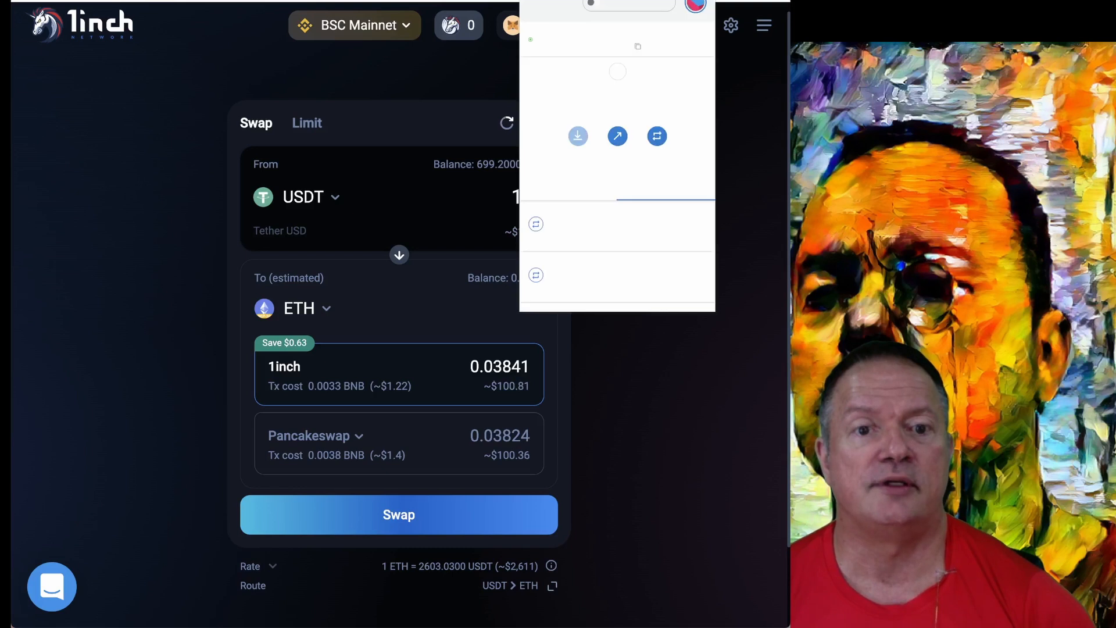
{"action": "left_click", "coordinate": [568, 184]}
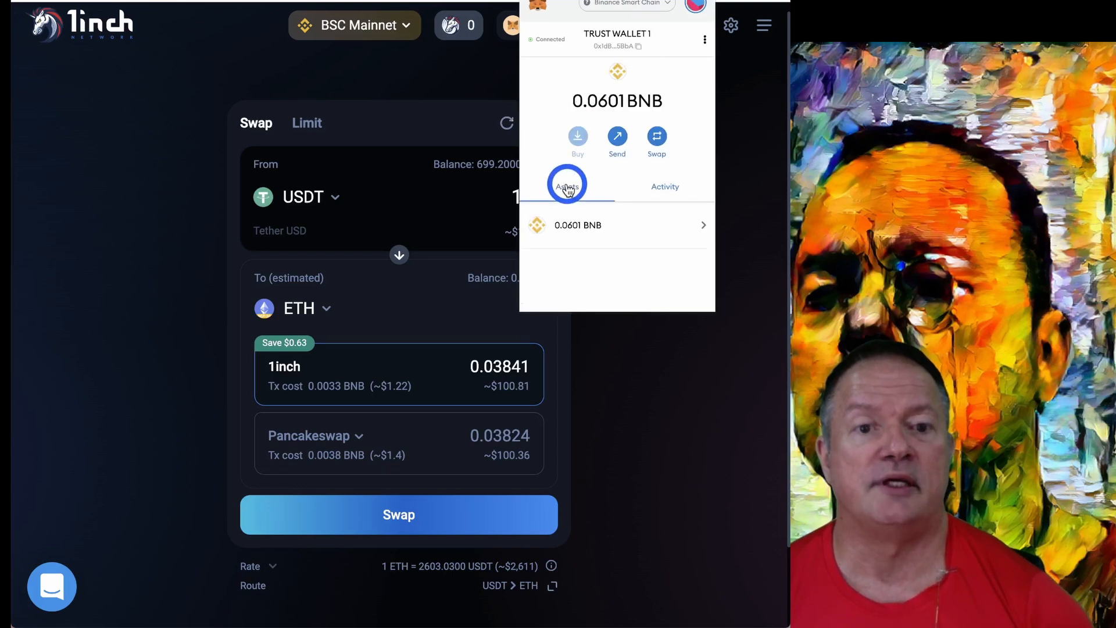
{"action": "scroll", "coordinate": [618, 219], "scroll_direction": "down", "scroll_amount": 2}
{"action": "scroll", "coordinate": [640, 235], "scroll_direction": "down", "scroll_amount": 3}
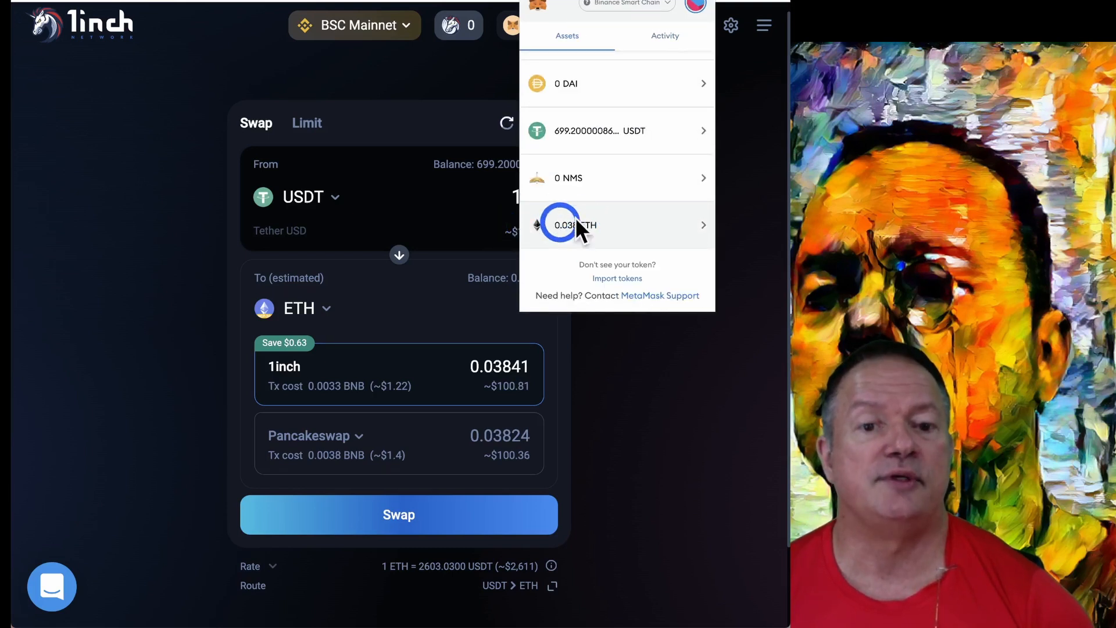
{"action": "left_click", "coordinate": [607, 349]}
Switch to xPollinate and set the transfer from BSC to Optimism with ETH as the token
{"action": "key", "text": "ctrl+Tab"}
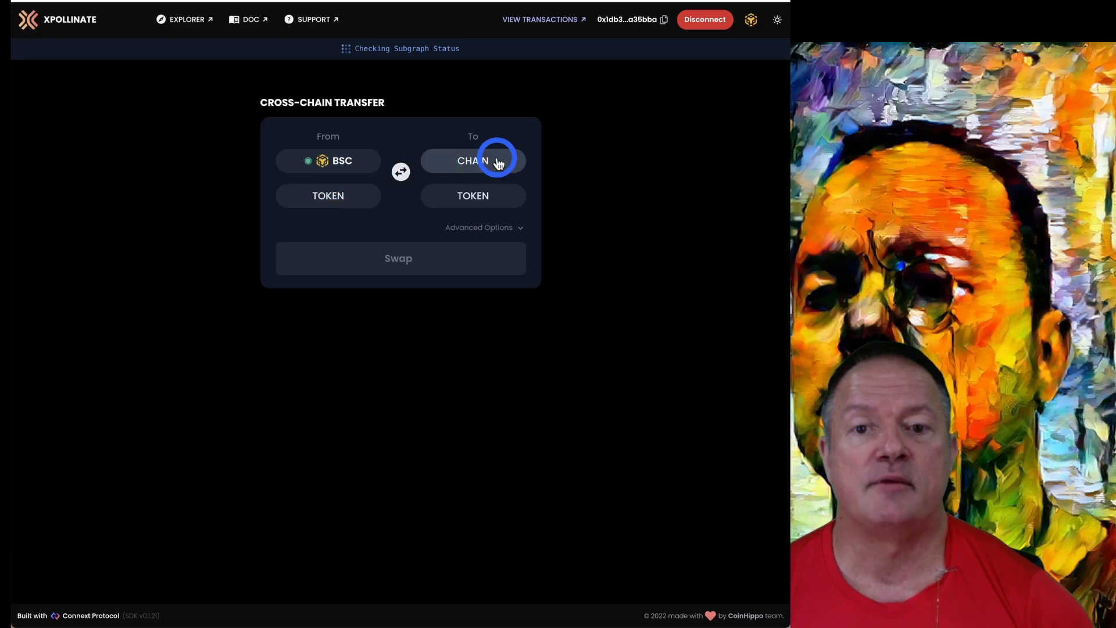
{"action": "left_click", "coordinate": [495, 161]}
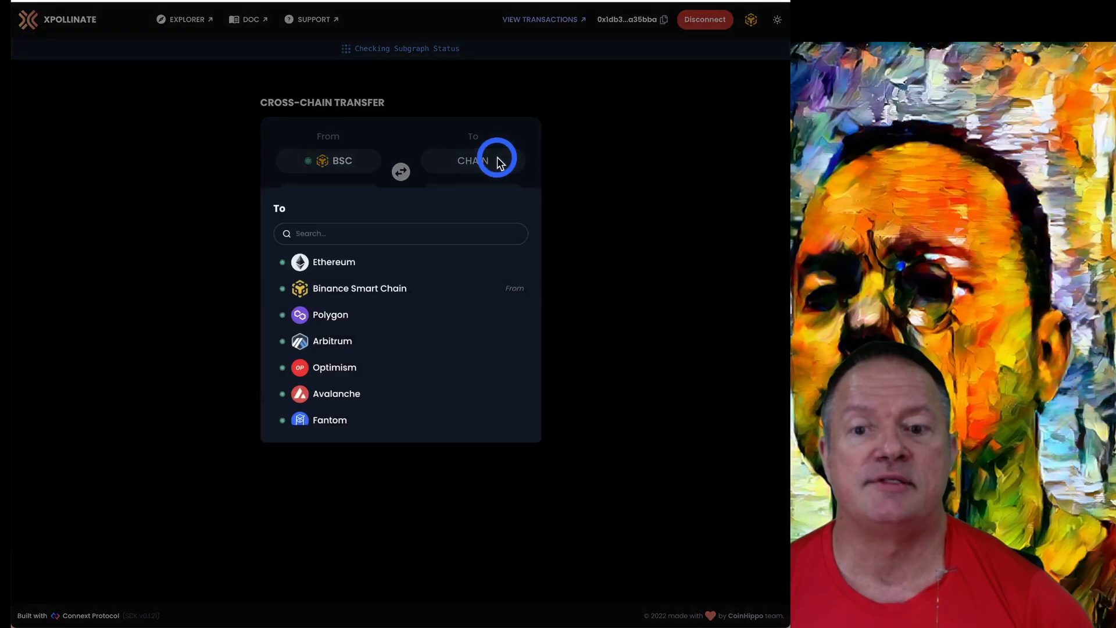
{"action": "left_click", "coordinate": [339, 373]}
{"action": "left_click", "coordinate": [339, 204]}
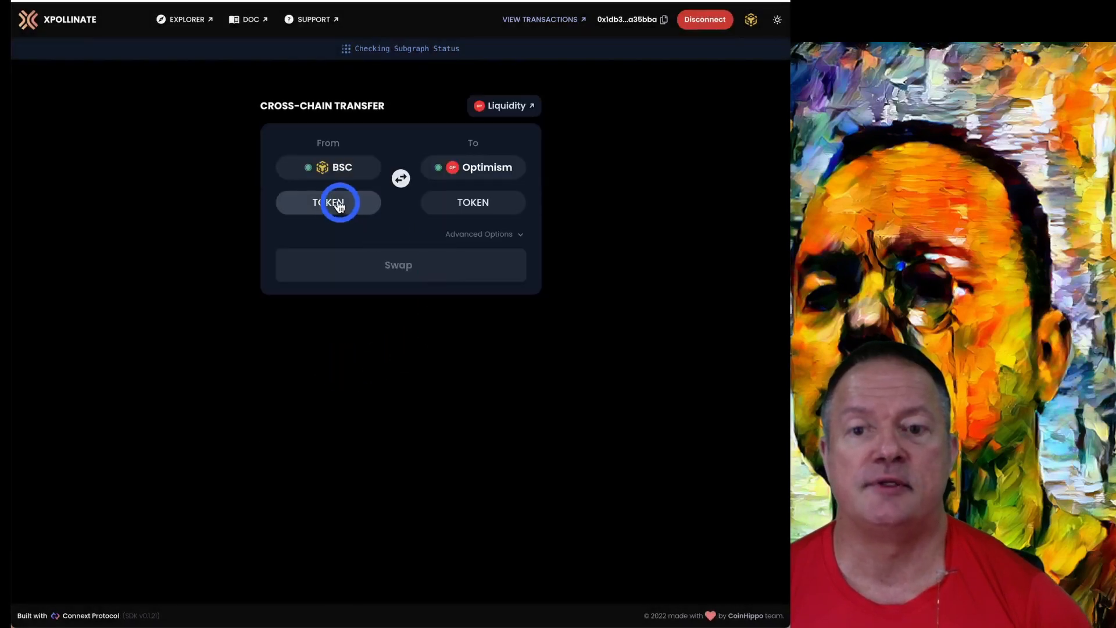
{"action": "left_click", "coordinate": [306, 345]}
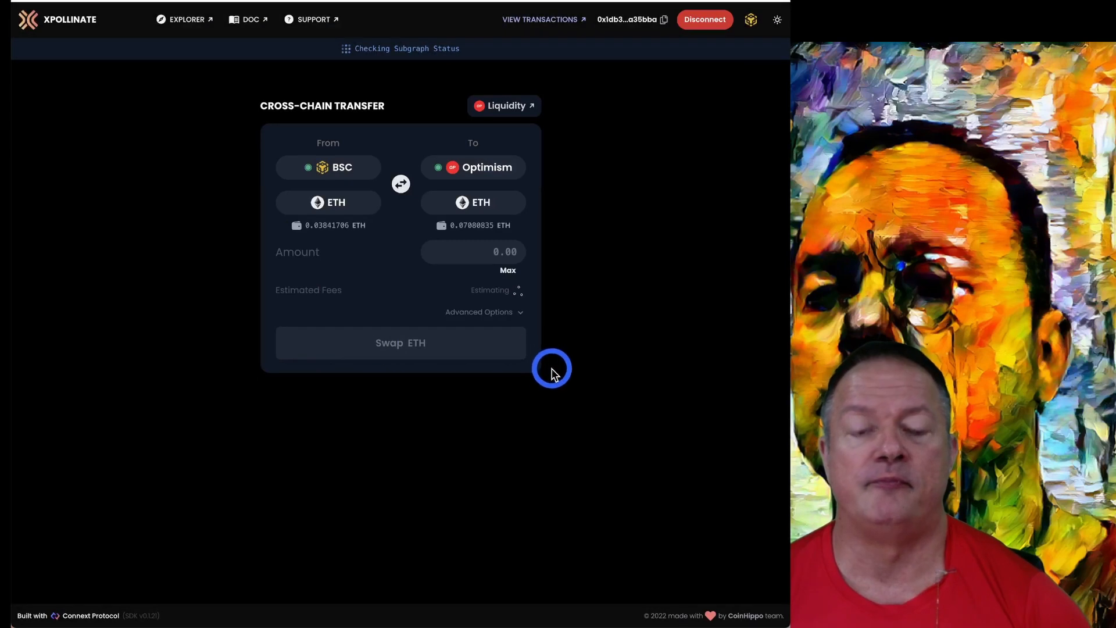
Set the transfer amount to the maximum ETH balance and approve the ETH spending in MetaMask
{"action": "left_click", "coordinate": [508, 269]}
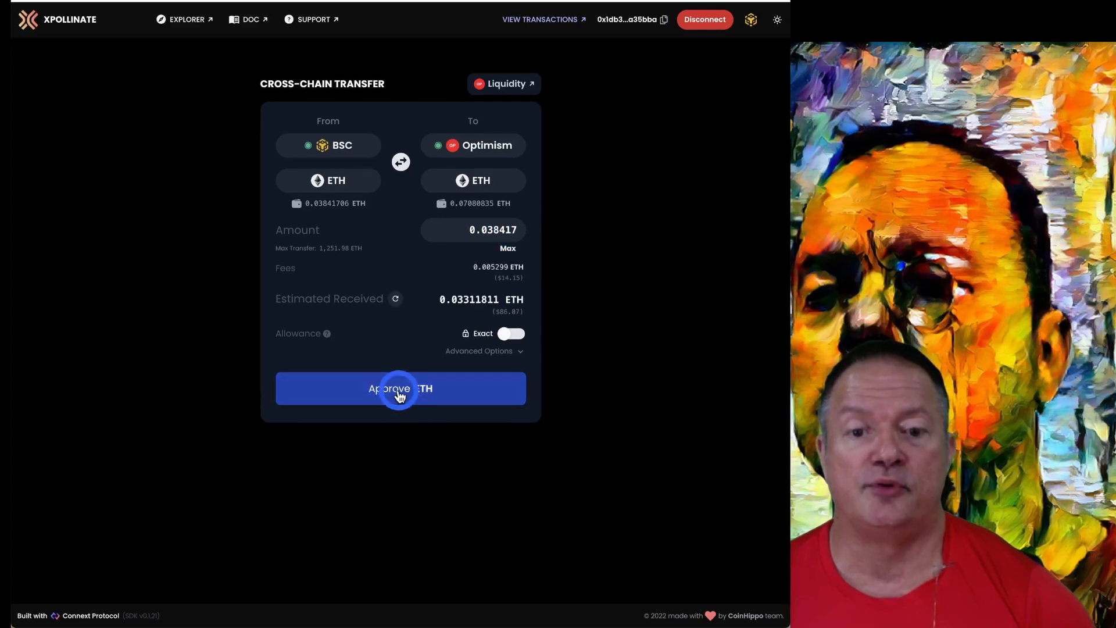
{"action": "left_click", "coordinate": [400, 395]}
{"action": "left_click", "coordinate": [739, 259]}
{"action": "left_click", "coordinate": [111, 168]}
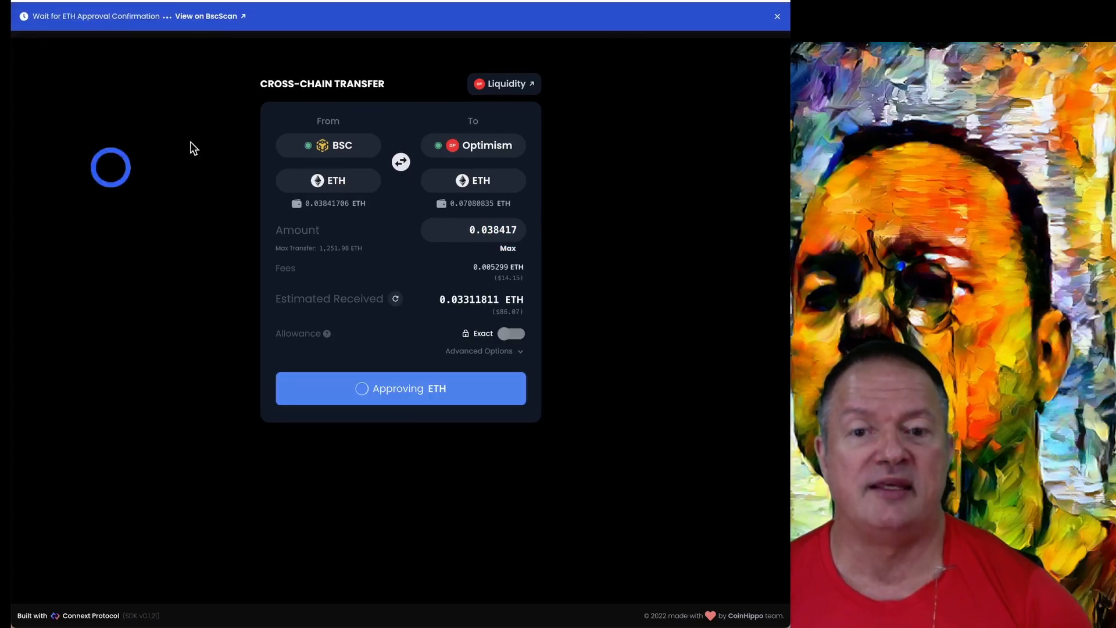
{"action": "left_click", "coordinate": [509, 156]}
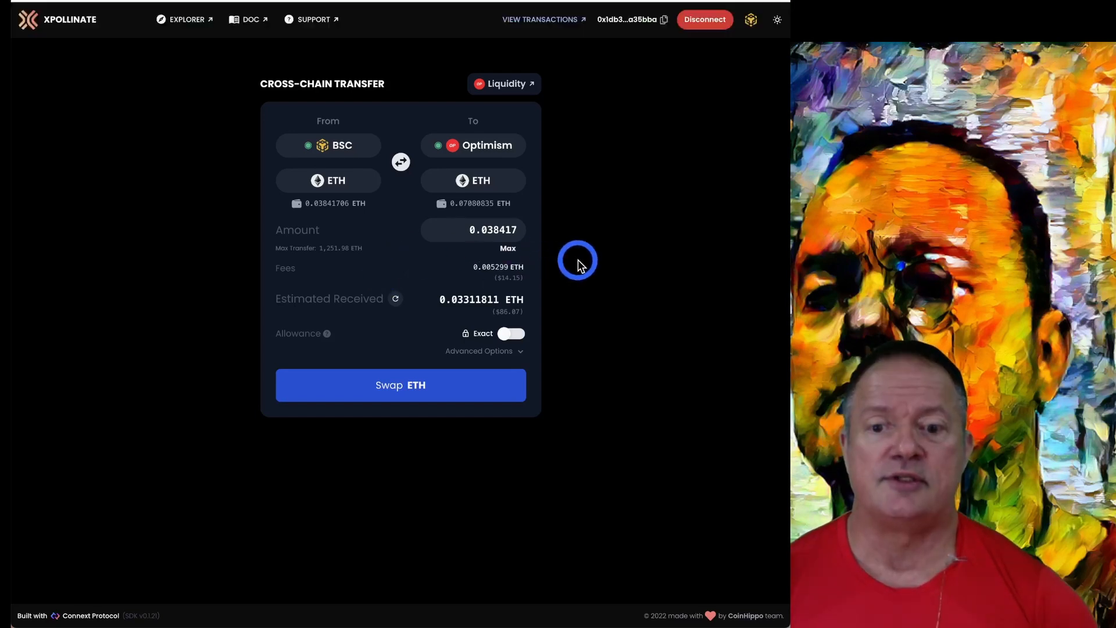
Submit and confirm the 0.038417 ETH transfer from BSC to Optimism in MetaMask, and sign to claim the bridged funds
{"action": "left_click", "coordinate": [395, 386]}
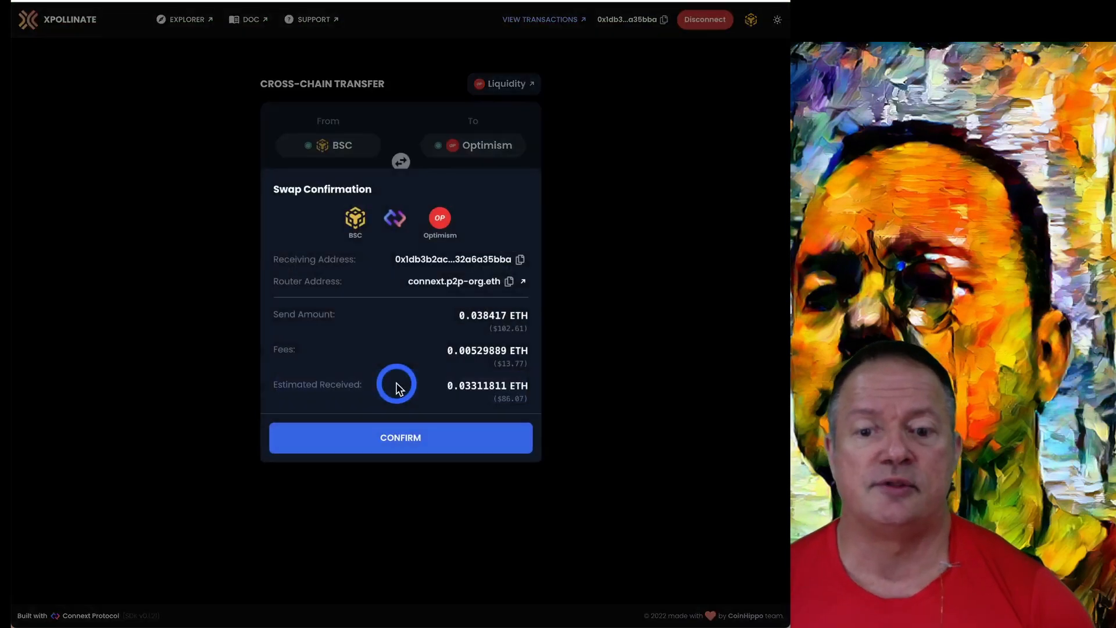
{"action": "left_click", "coordinate": [400, 438]}
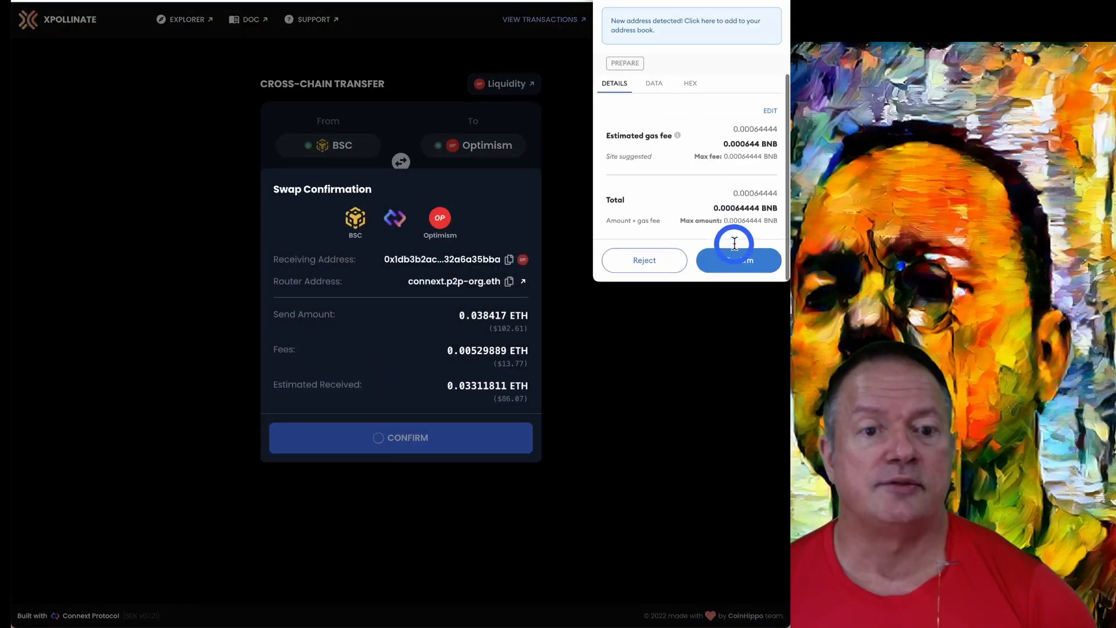
{"action": "left_click", "coordinate": [734, 262]}
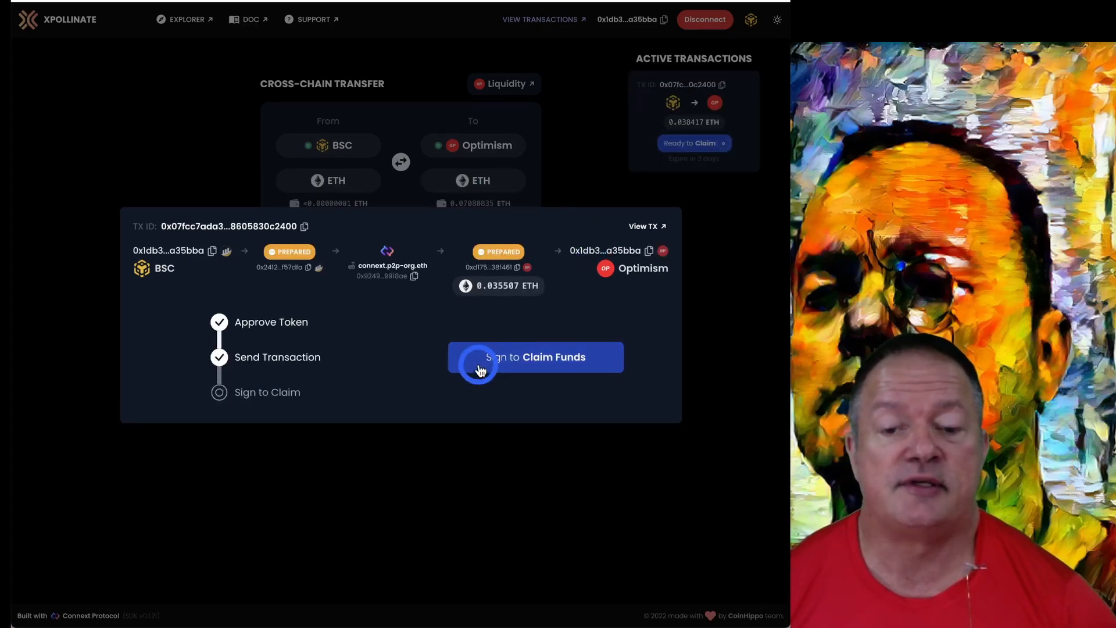
{"action": "left_click", "coordinate": [537, 356]}
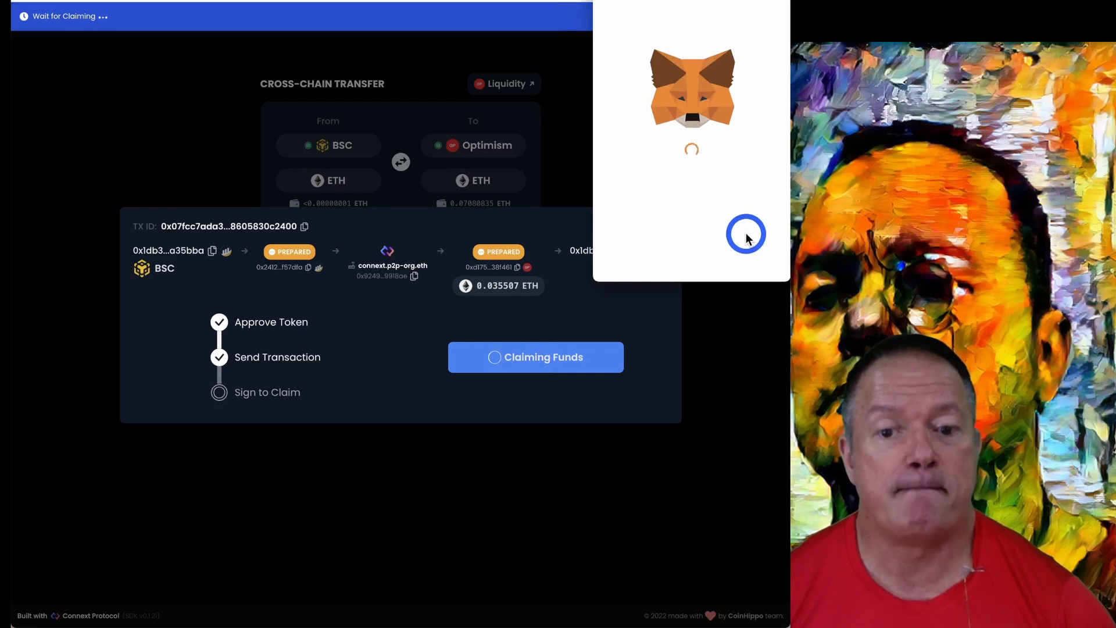
{"action": "left_click", "coordinate": [737, 255]}
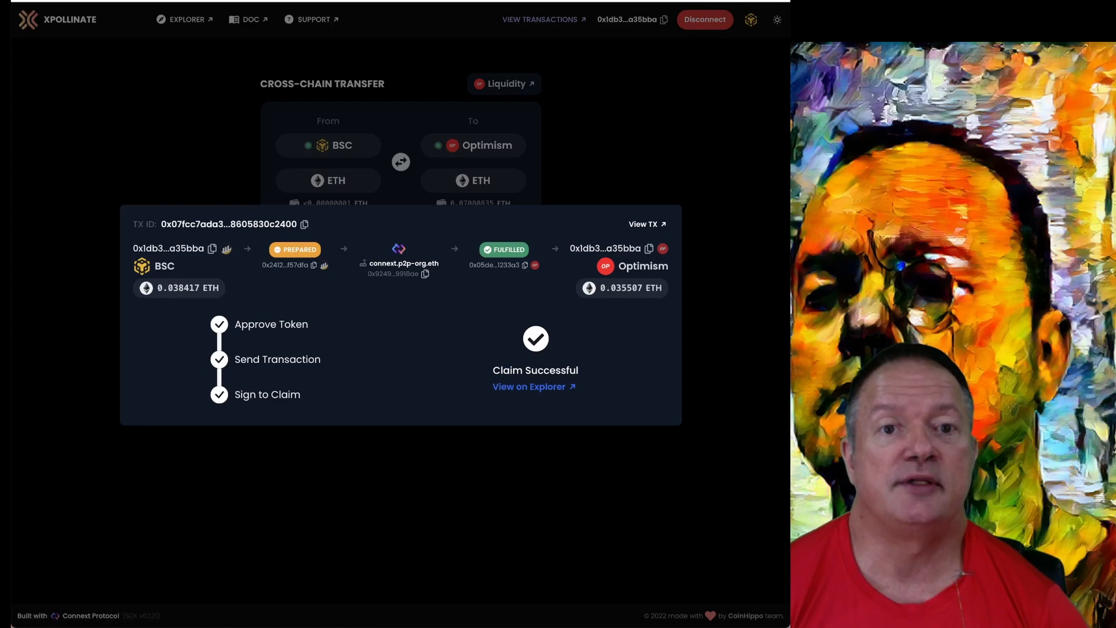
Switch the MetaMask network from Binance Smart Chain to Optimism and check the wallet's OETH balance
{"action": "left_click", "coordinate": [706, 0]}
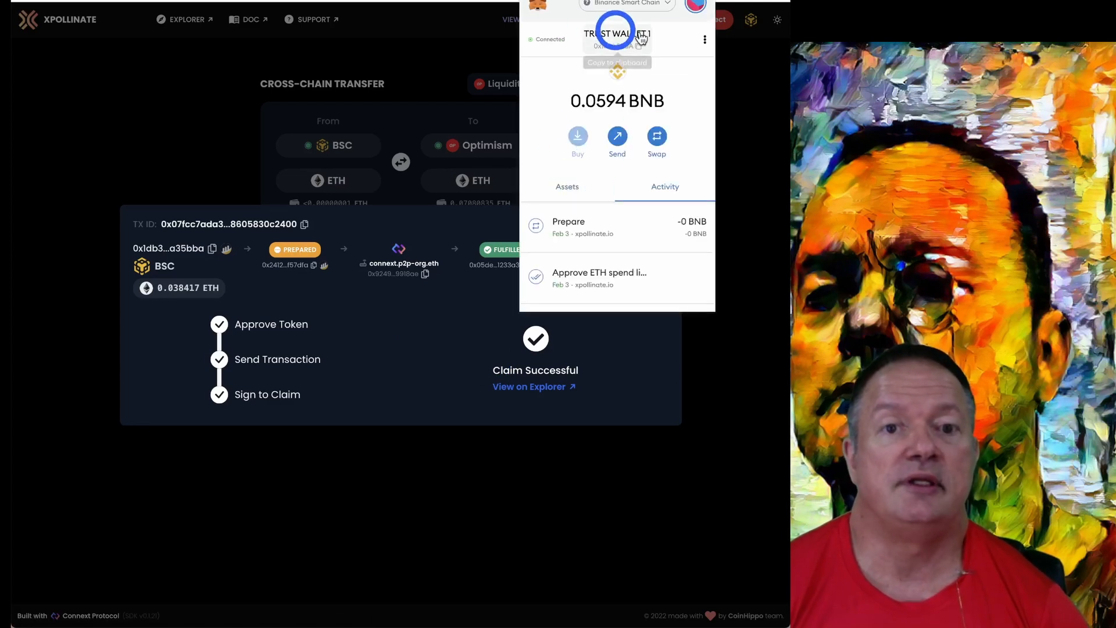
{"action": "left_click", "coordinate": [664, 5]}
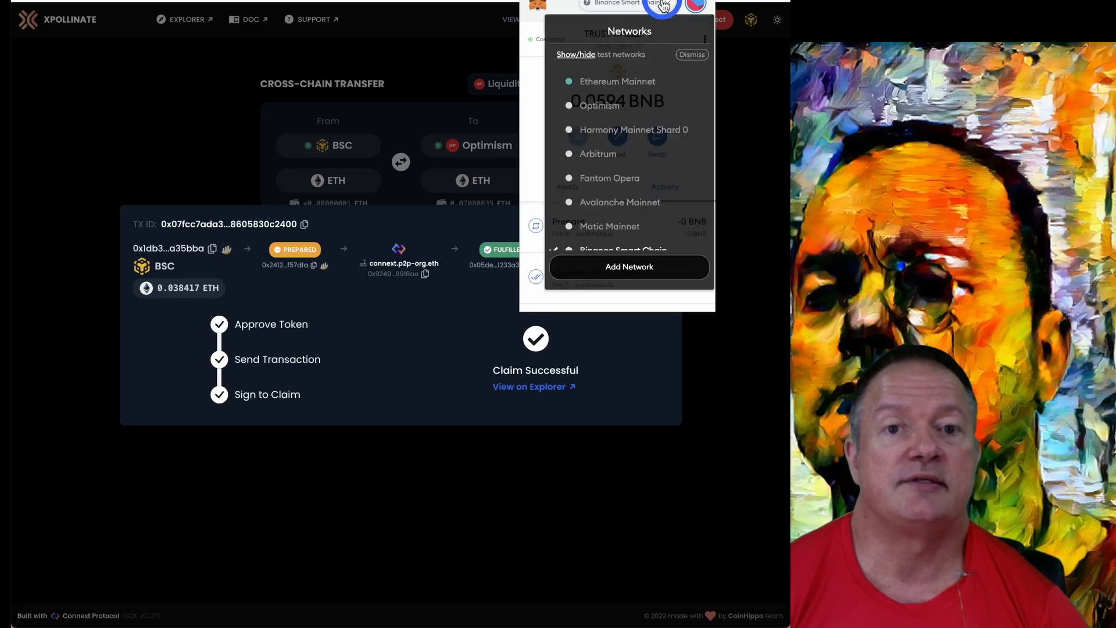
{"action": "left_click", "coordinate": [604, 105]}
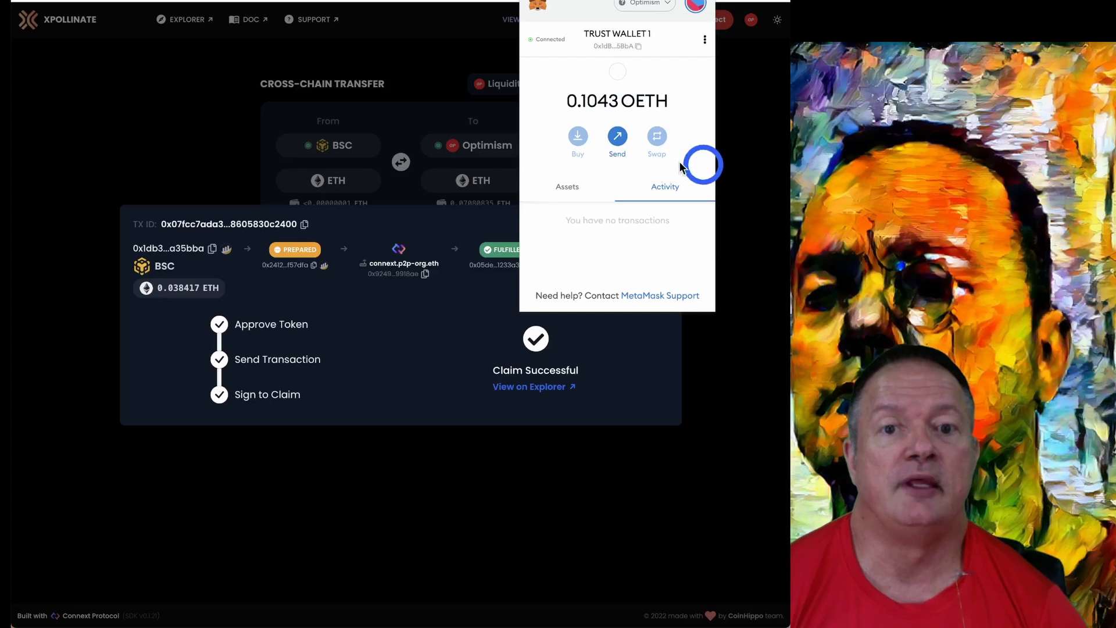
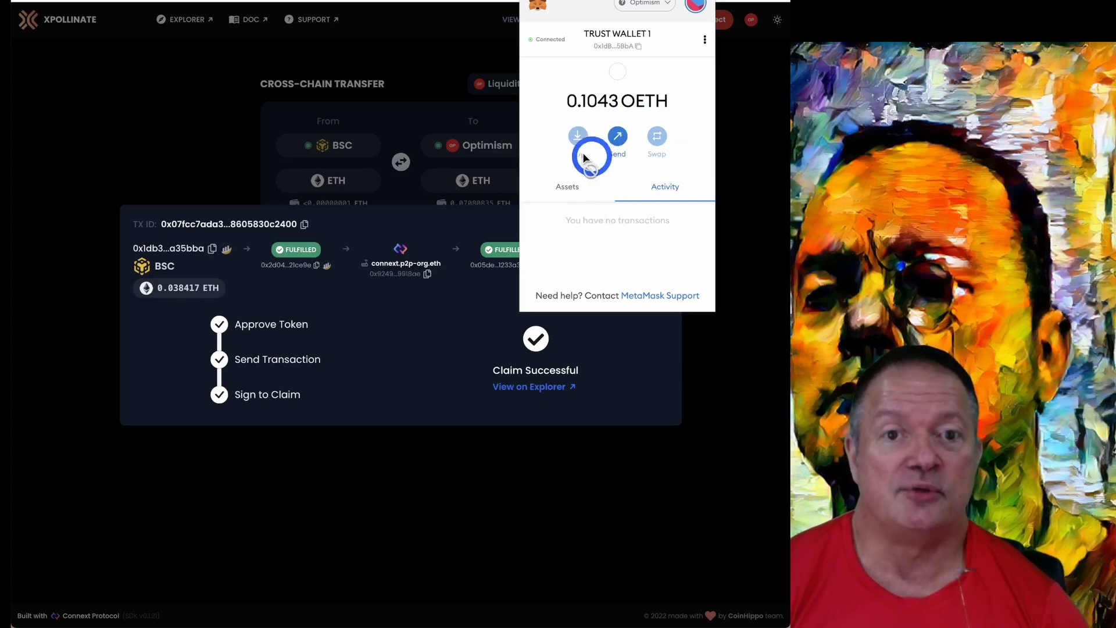
{"action": "left_click", "coordinate": [742, 145]}
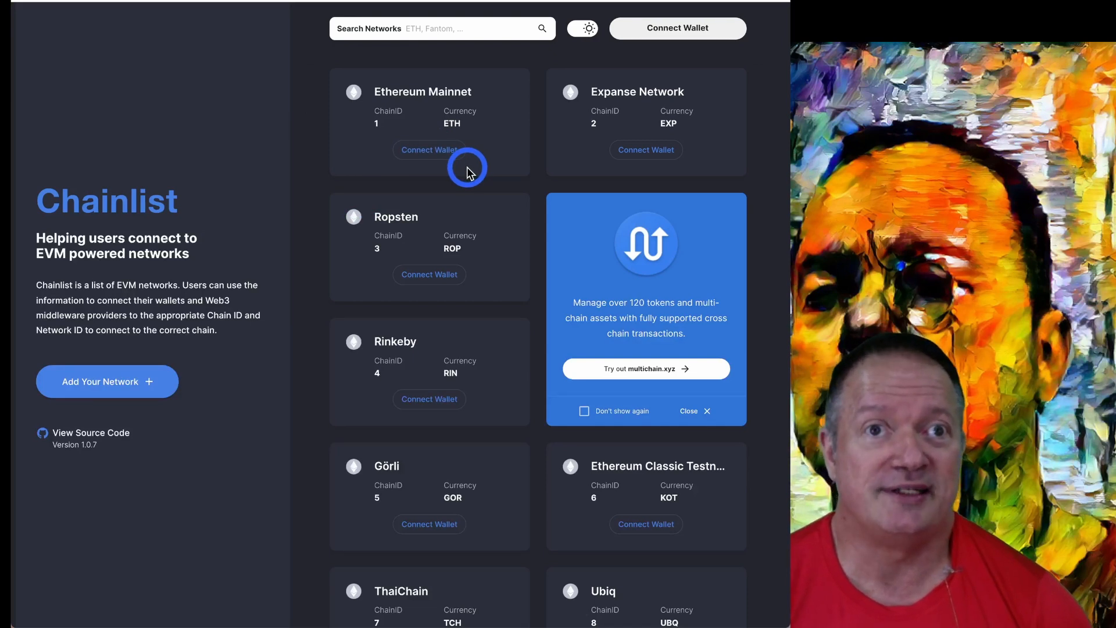
On Chainlist, search the networks for "opti" and connect the MetaMask wallet from the Optimism entry
{"action": "left_click", "coordinate": [446, 27]}
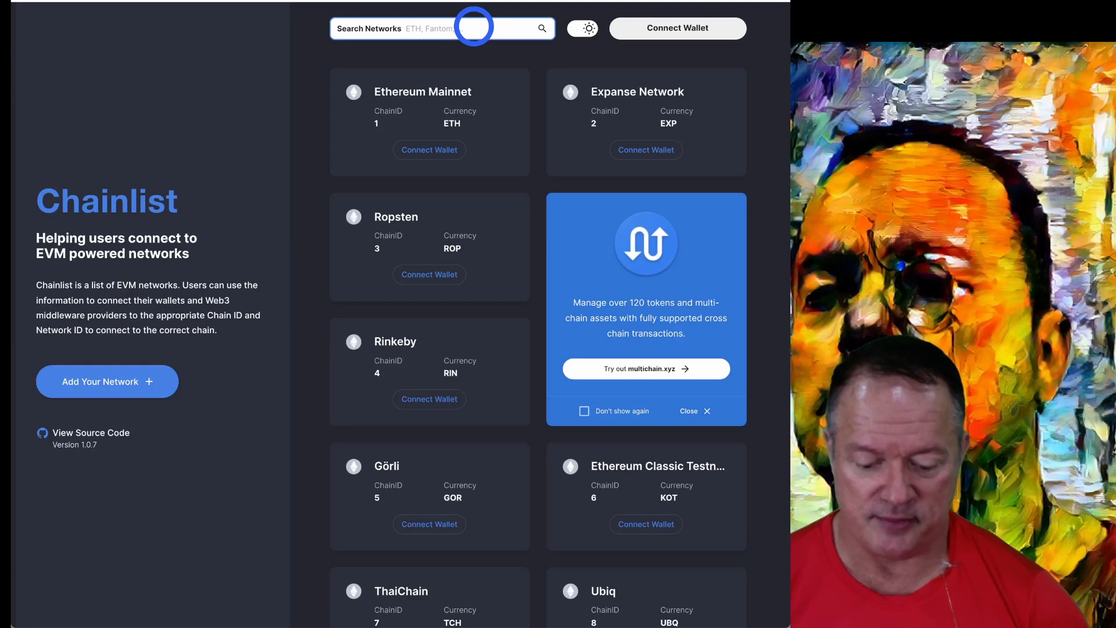
{"action": "type", "text": "opti"}
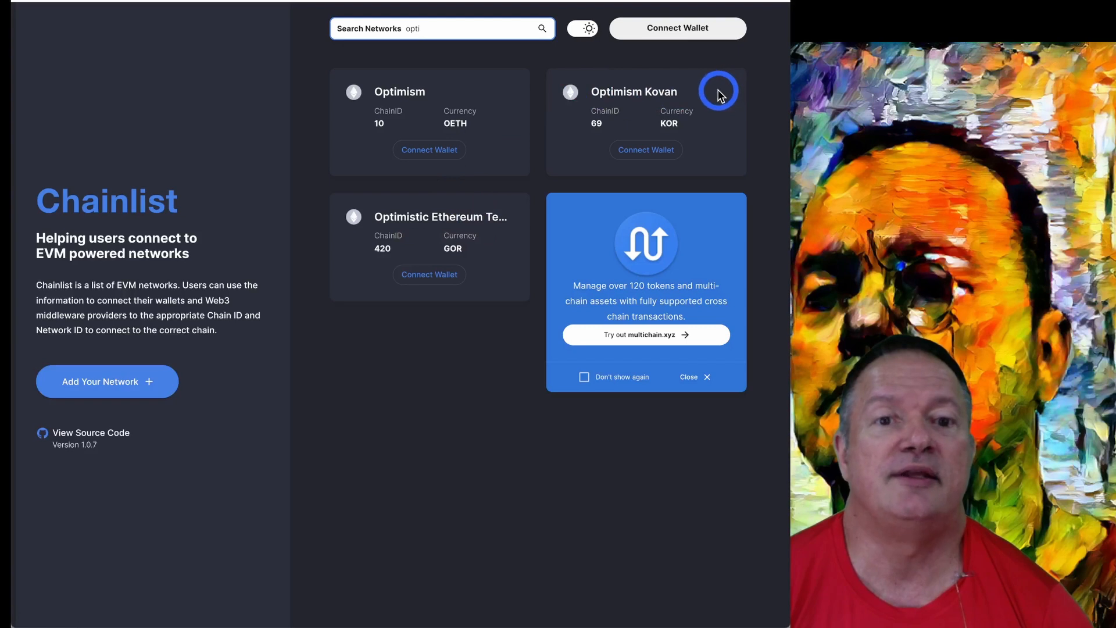
{"action": "left_click", "coordinate": [422, 156]}
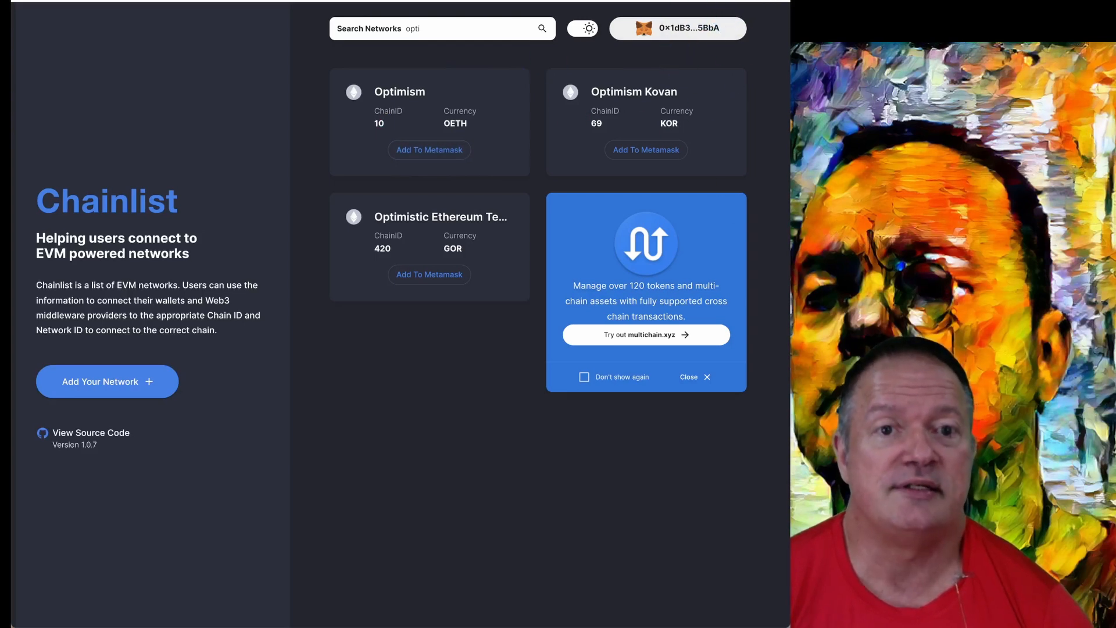
Examine the Optimism network's name, RPC URL, chain ID, currency symbol and block explorer in the MetaMask settings, and close the wallet
{"action": "key", "text": "alt+shift+m"}
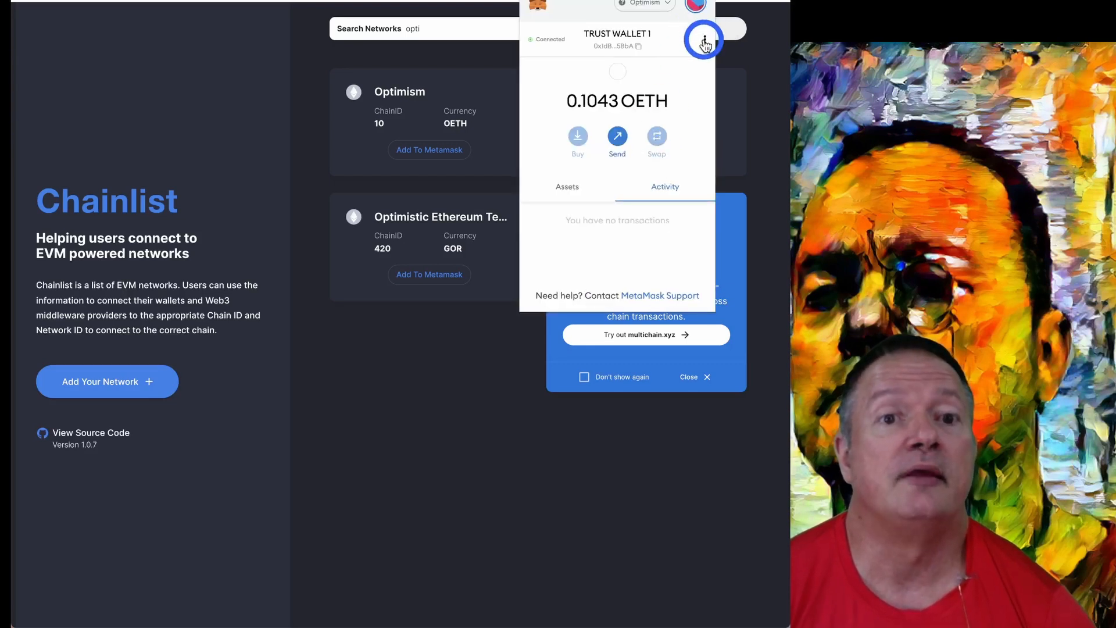
{"action": "left_click", "coordinate": [696, 9]}
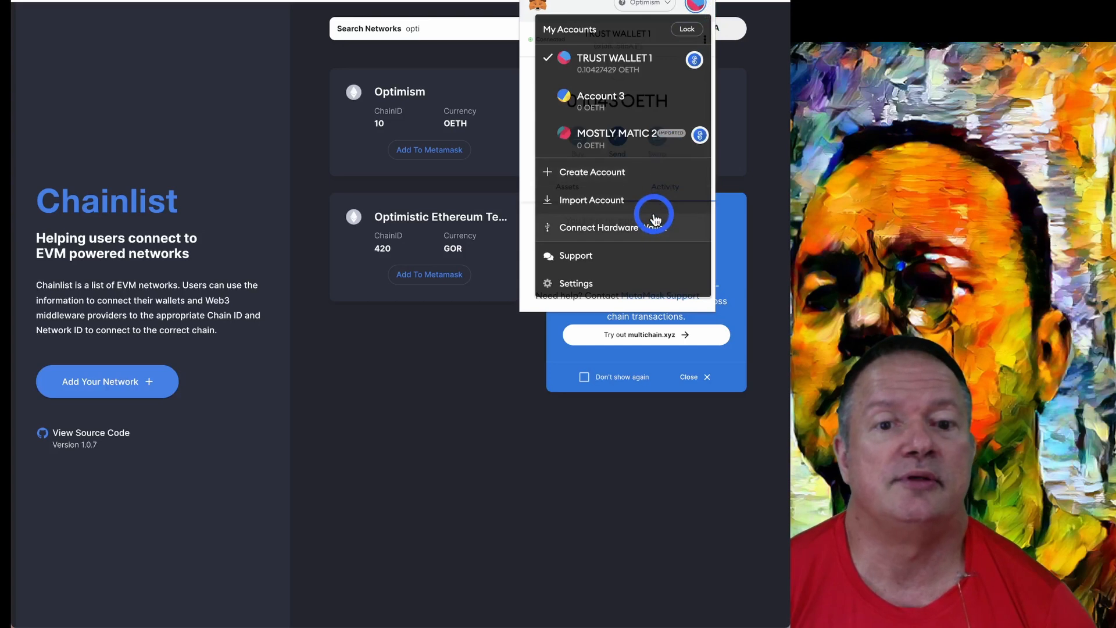
{"action": "left_click", "coordinate": [575, 282]}
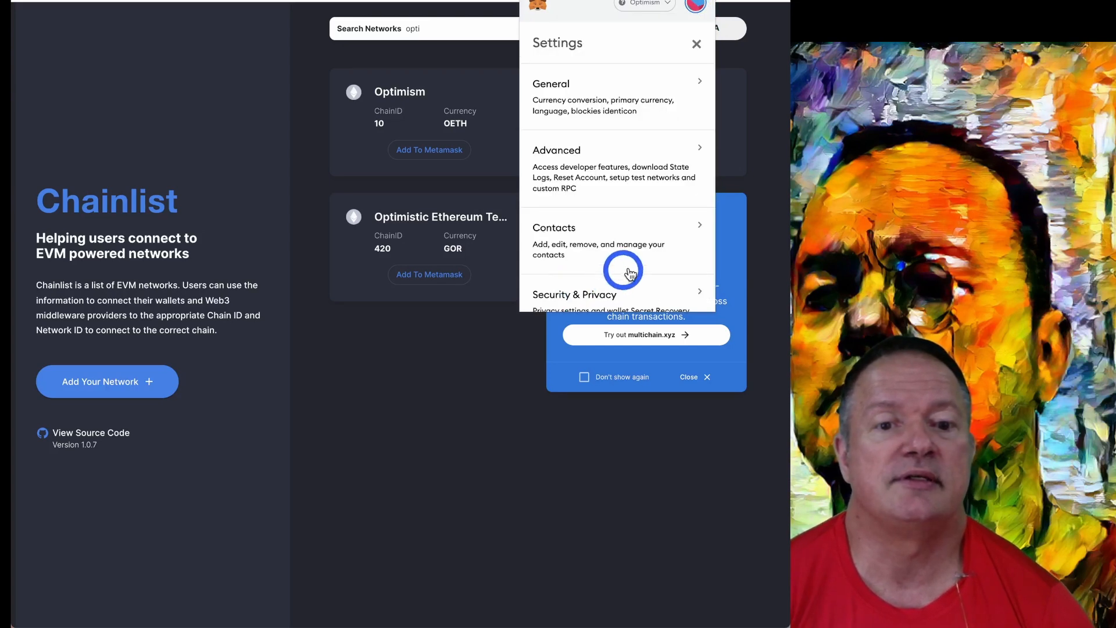
{"action": "scroll", "coordinate": [661, 266], "scroll_direction": "down", "scroll_amount": 5}
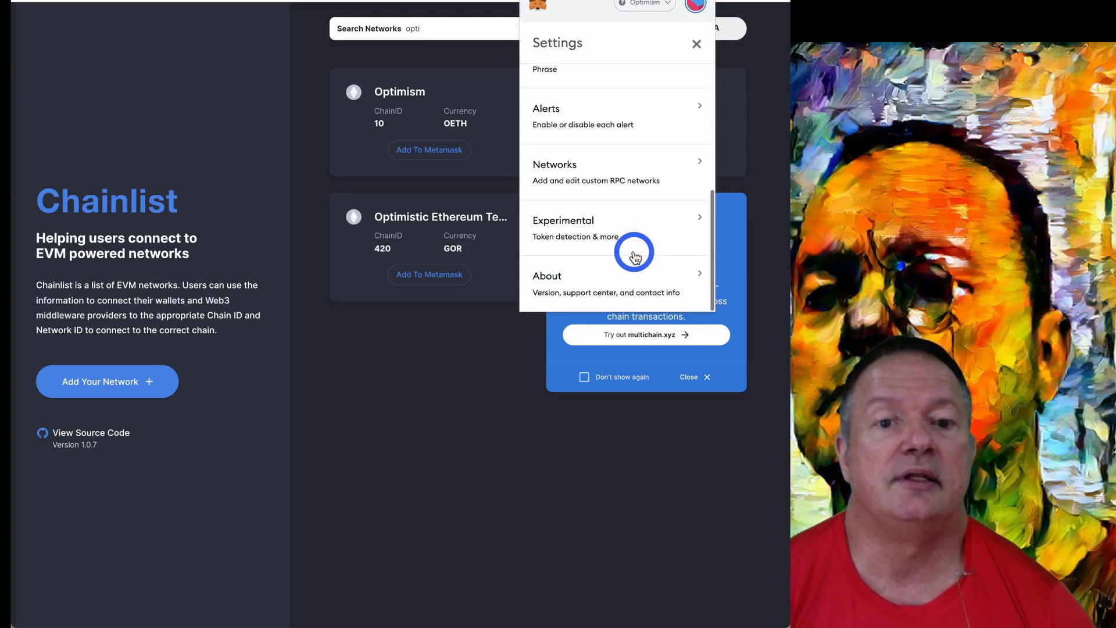
{"action": "left_click", "coordinate": [586, 180]}
{"action": "scroll", "coordinate": [660, 206], "scroll_direction": "down", "scroll_amount": 3}
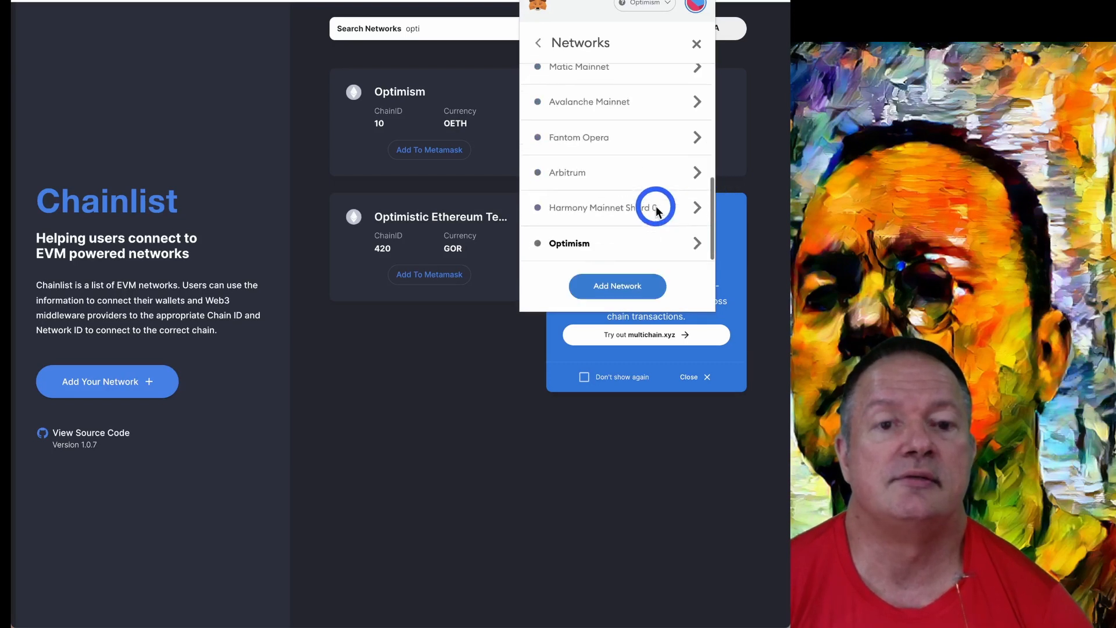
{"action": "left_click", "coordinate": [577, 243]}
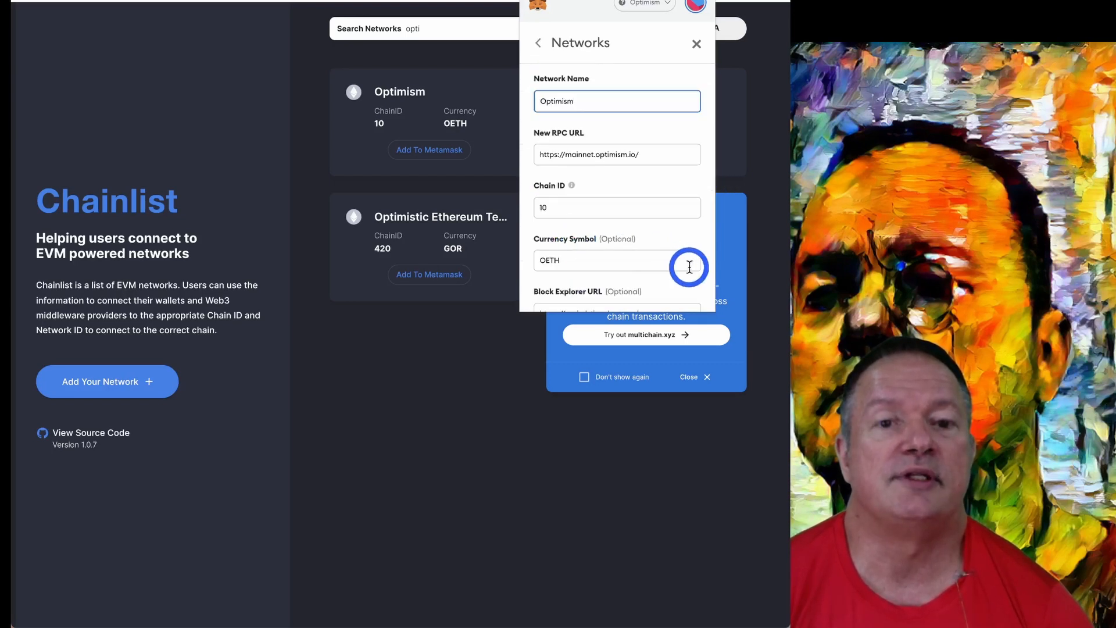
{"action": "scroll", "coordinate": [692, 217], "scroll_direction": "down", "scroll_amount": 1}
{"action": "scroll", "coordinate": [692, 218], "scroll_direction": "up", "scroll_amount": 1}
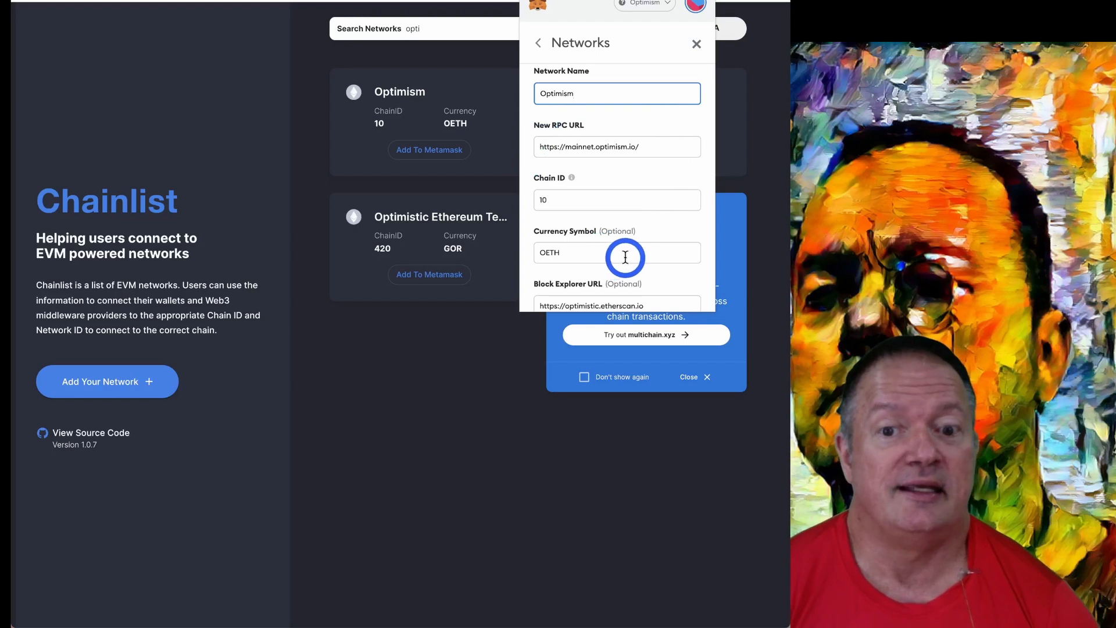
{"action": "scroll", "coordinate": [651, 214], "scroll_direction": "down", "scroll_amount": 2}
{"action": "scroll", "coordinate": [651, 214], "scroll_direction": "up", "scroll_amount": 2}
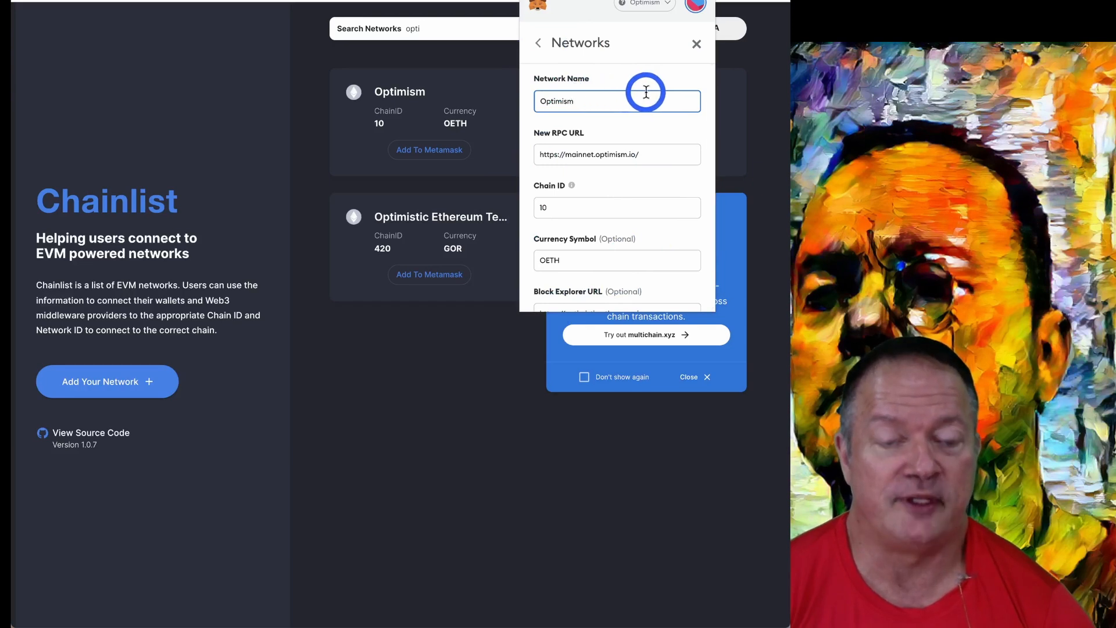
{"action": "left_click", "coordinate": [763, 120]}
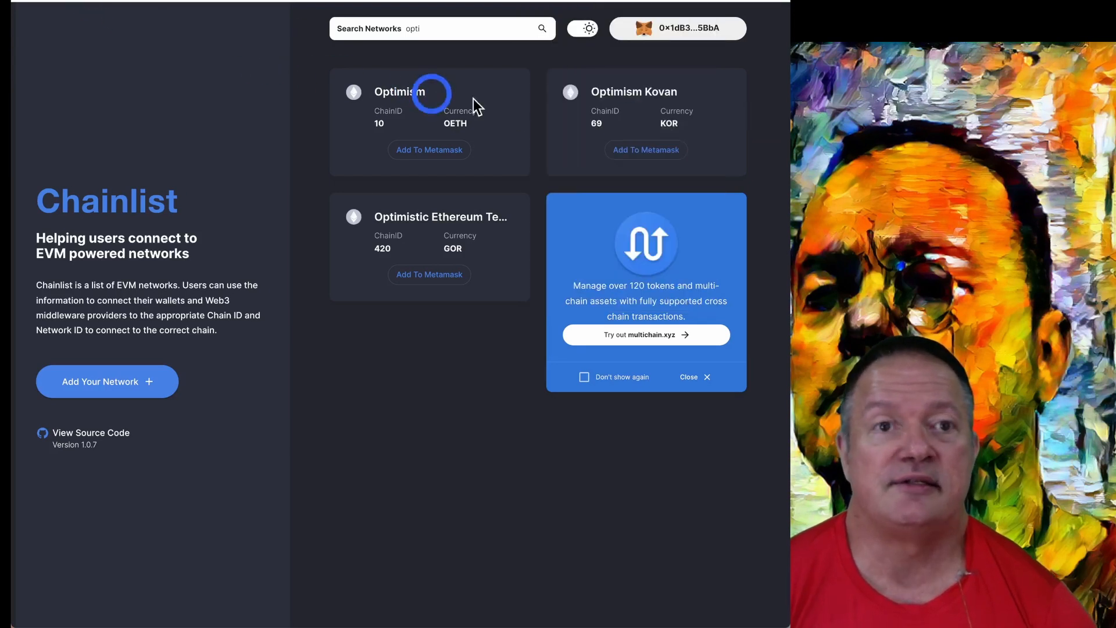